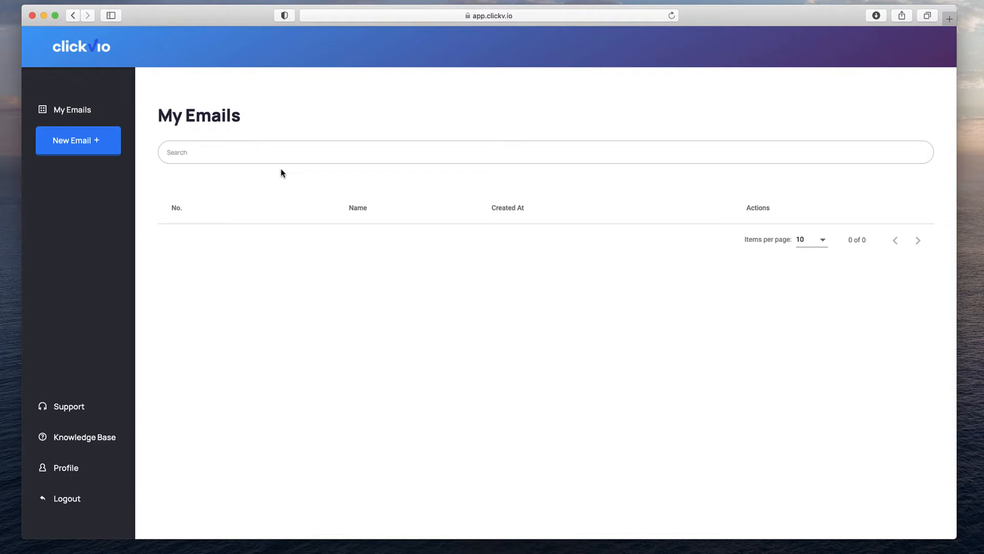
Create a new email named 'Email' and save it.
click(92, 146)
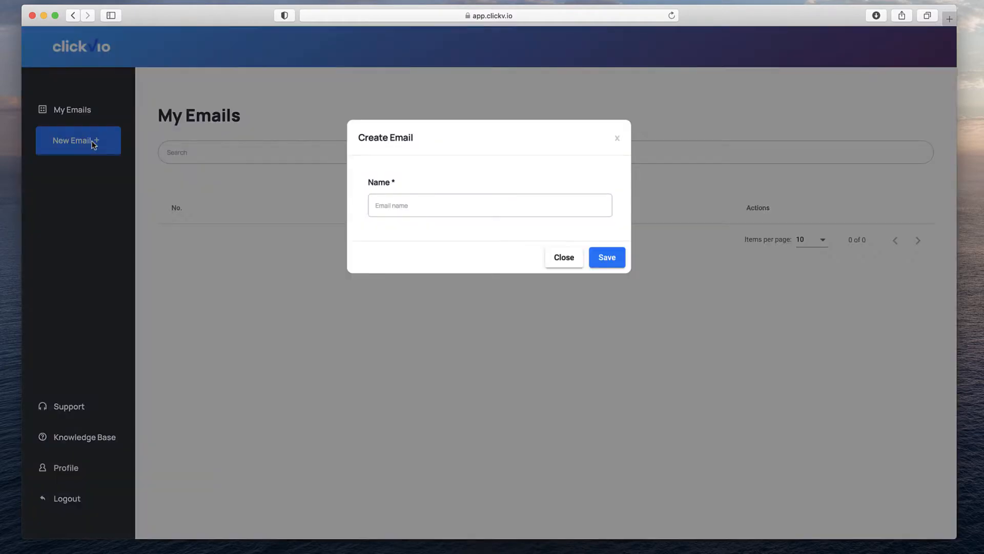
click(521, 205)
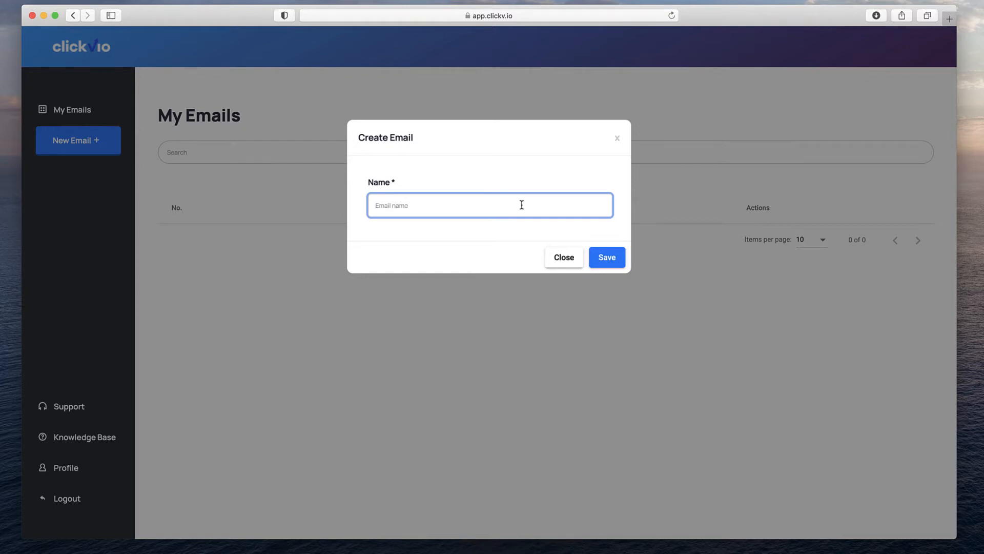
text(Email 1)
click(610, 265)
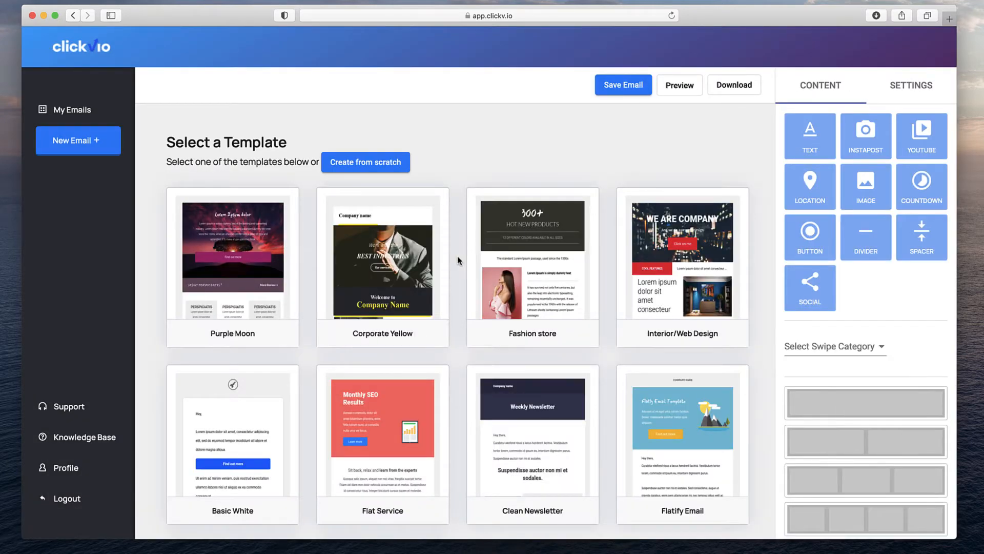
Start the email from the Basic White template.
scroll(458, 260, down, 3)
scroll(457, 260, up, 3)
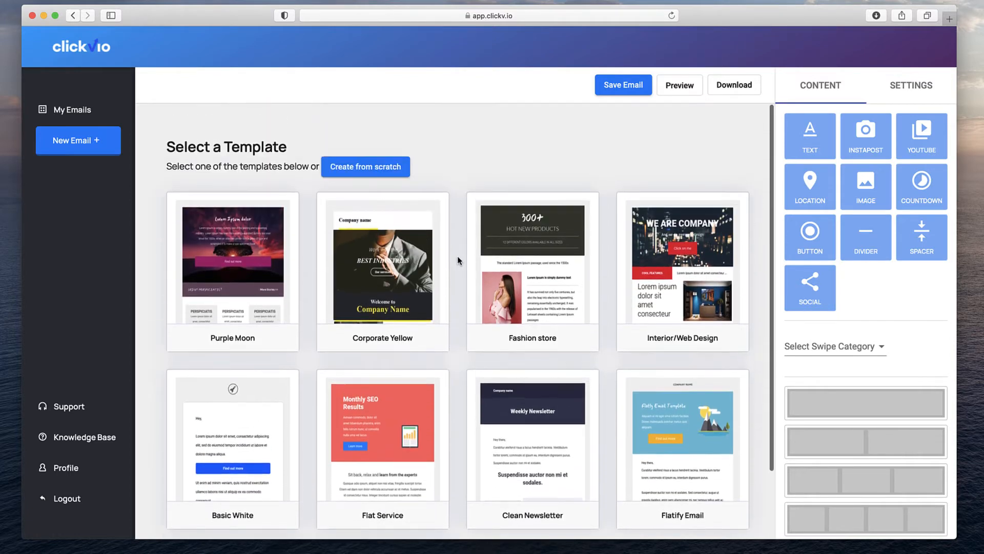
scroll(458, 260, down, 2)
click(256, 330)
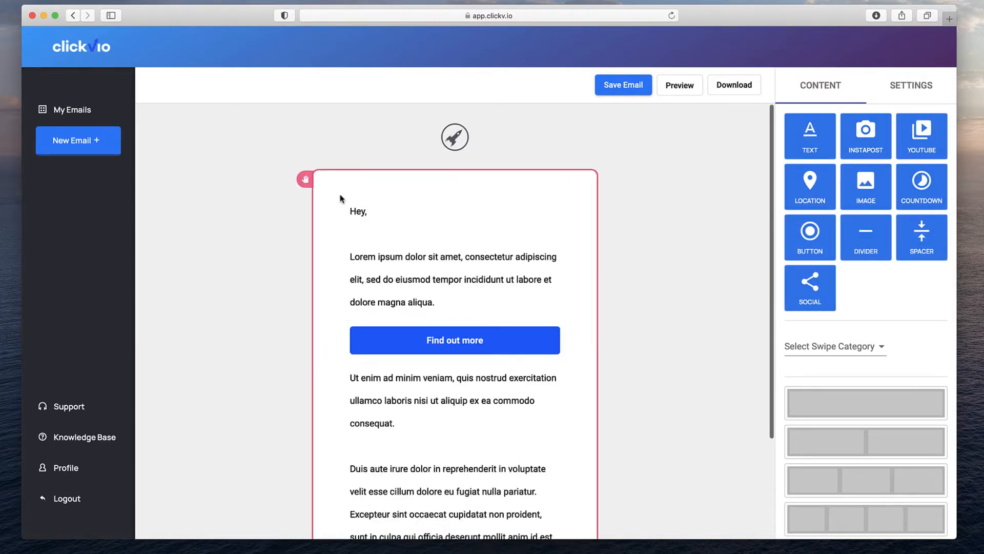
click(585, 179)
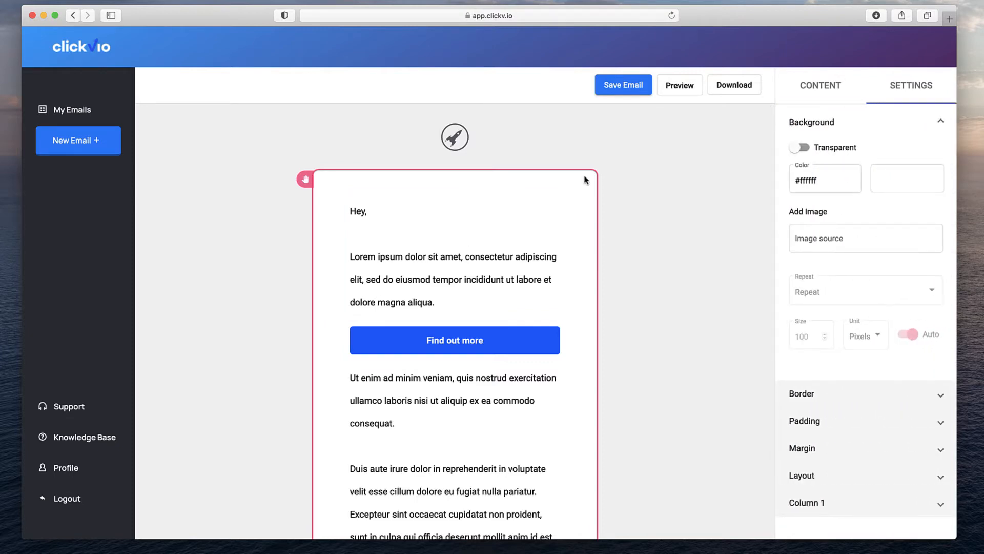
click(339, 137)
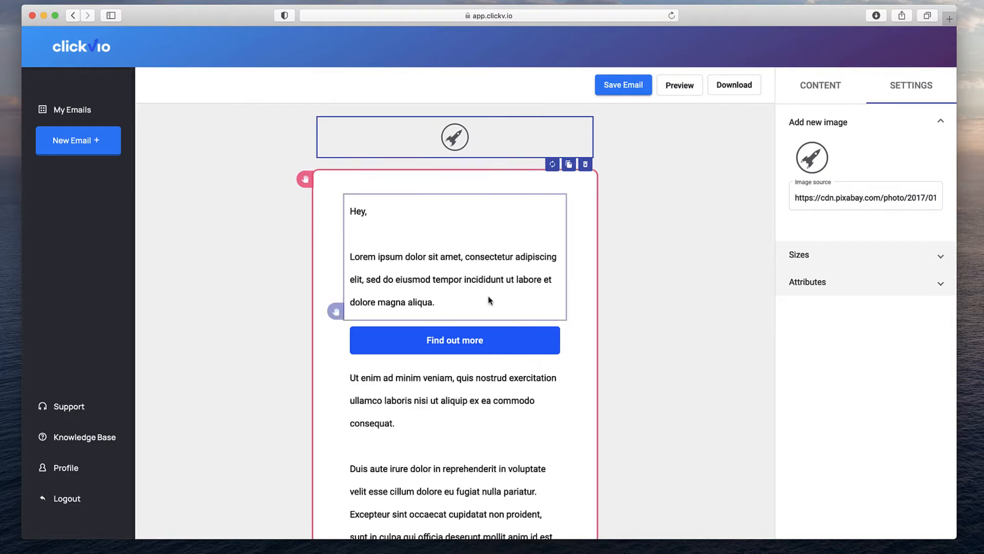
click(825, 85)
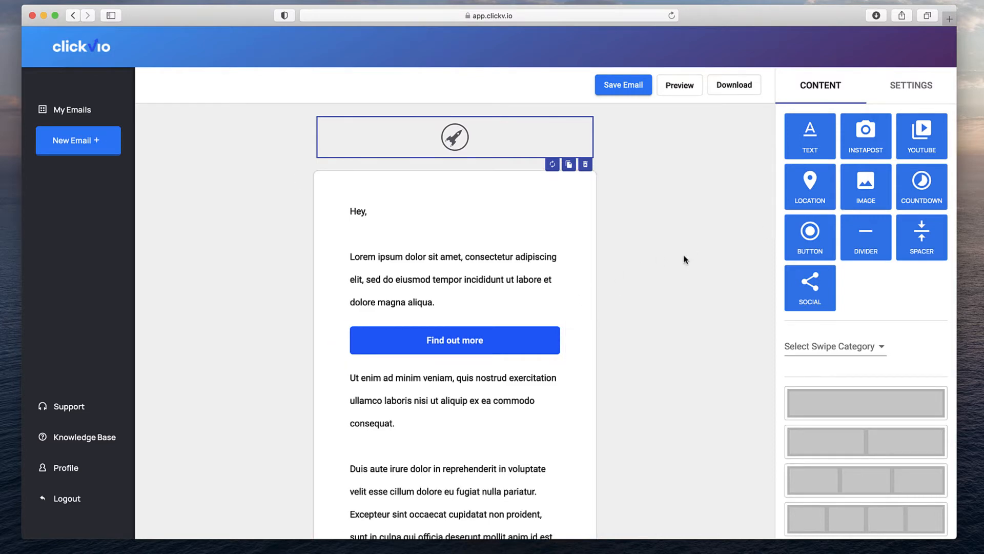
Drag a countdown timer into the email body above the Find out more button, and move the Hey greeting lower.
drag(911, 177, 485, 146)
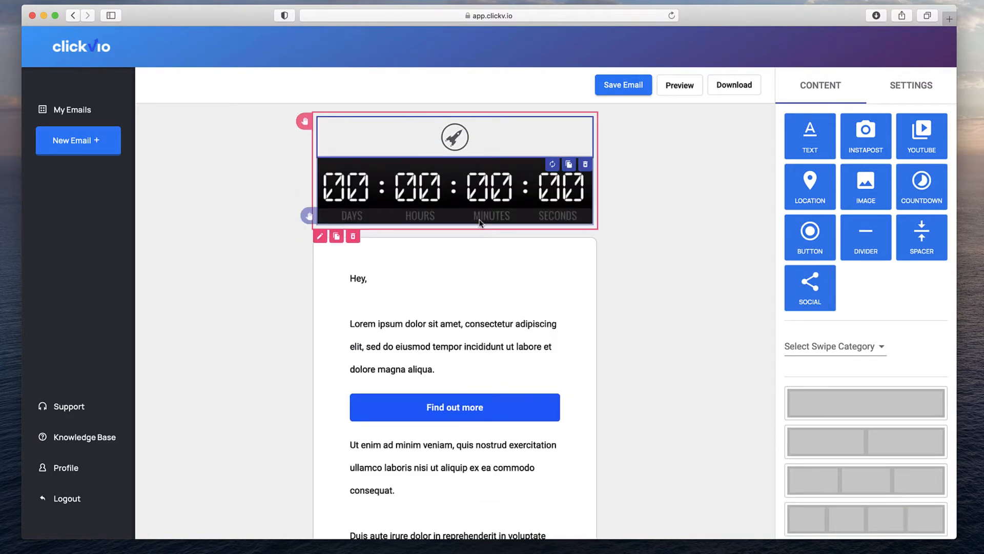
drag(470, 204, 438, 315)
drag(309, 215, 336, 286)
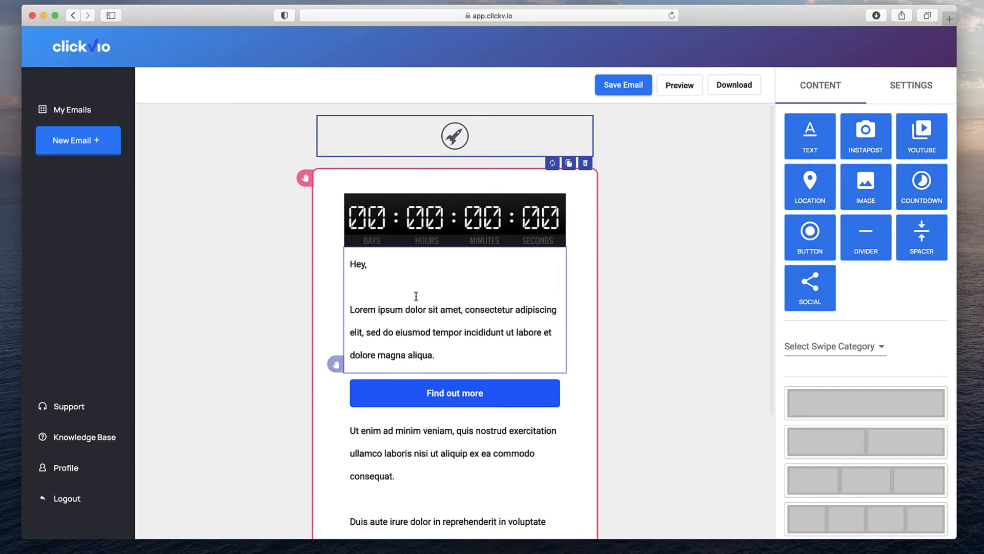
drag(336, 365, 352, 307)
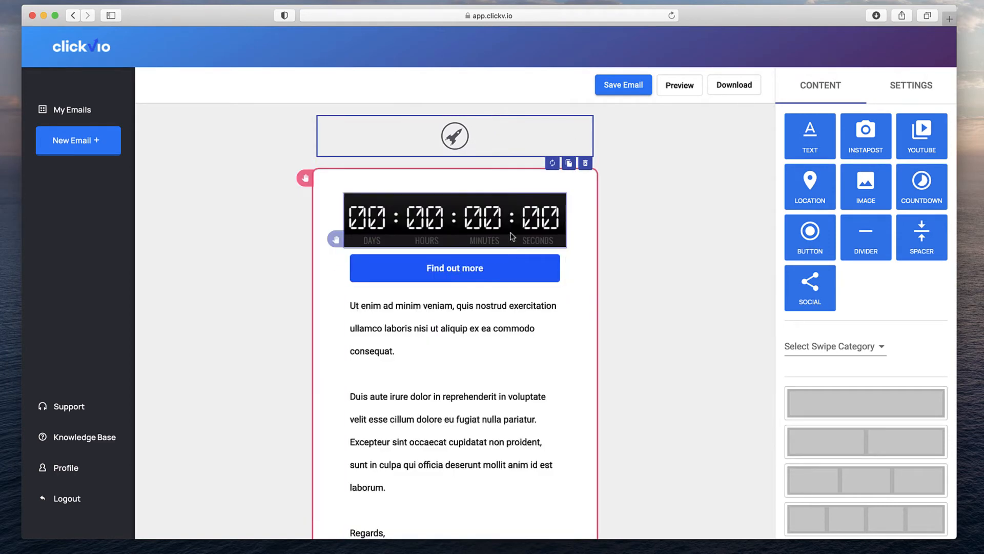
Move the Find out more button and countdown timer below the Emailbuildr Team sign-off.
scroll(369, 266, down, 2)
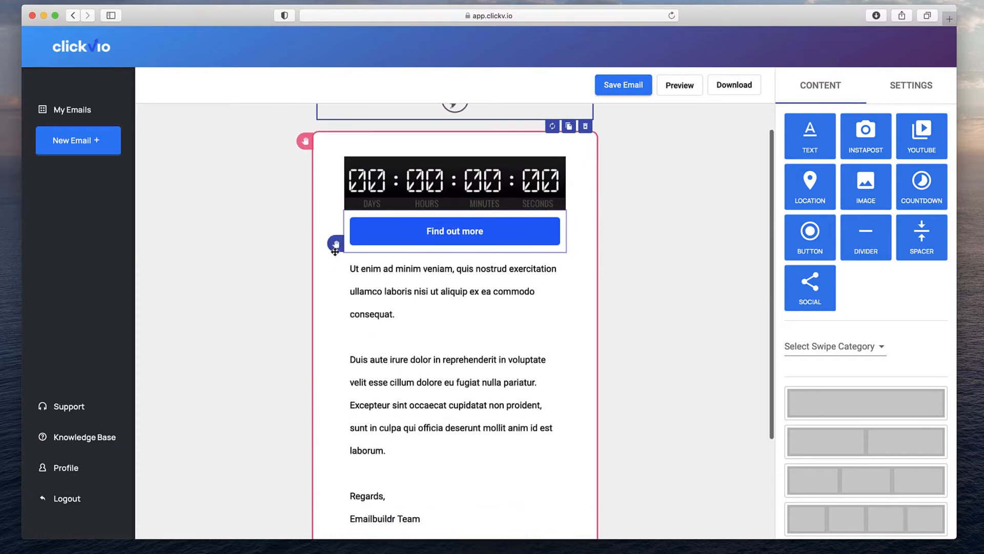
drag(333, 242, 333, 398)
scroll(334, 397, down, 2)
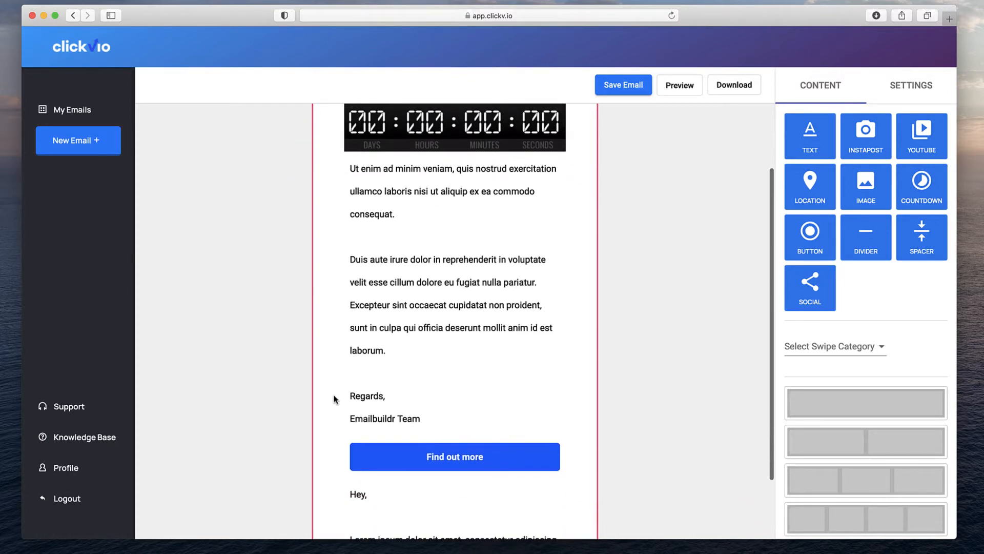
drag(351, 145, 348, 482)
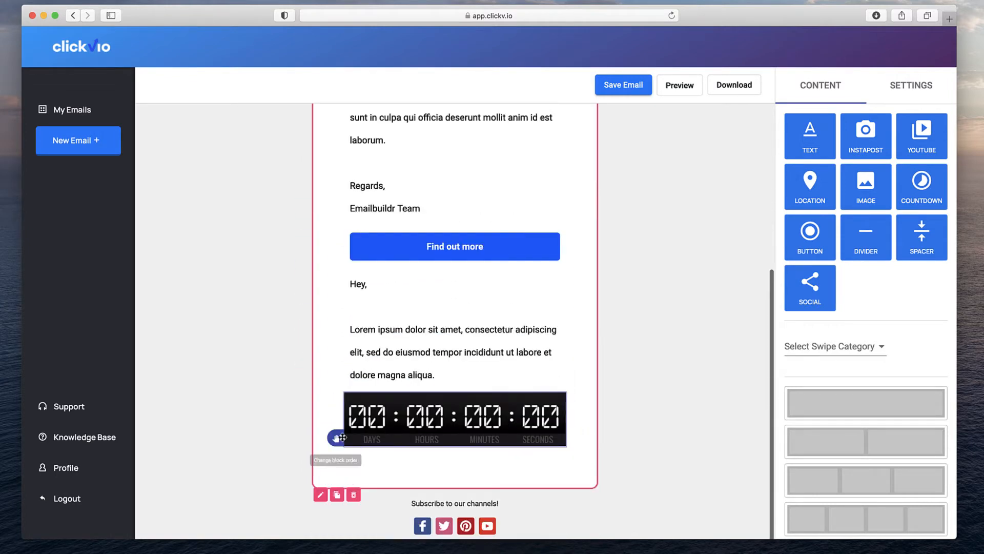
drag(331, 438, 345, 328)
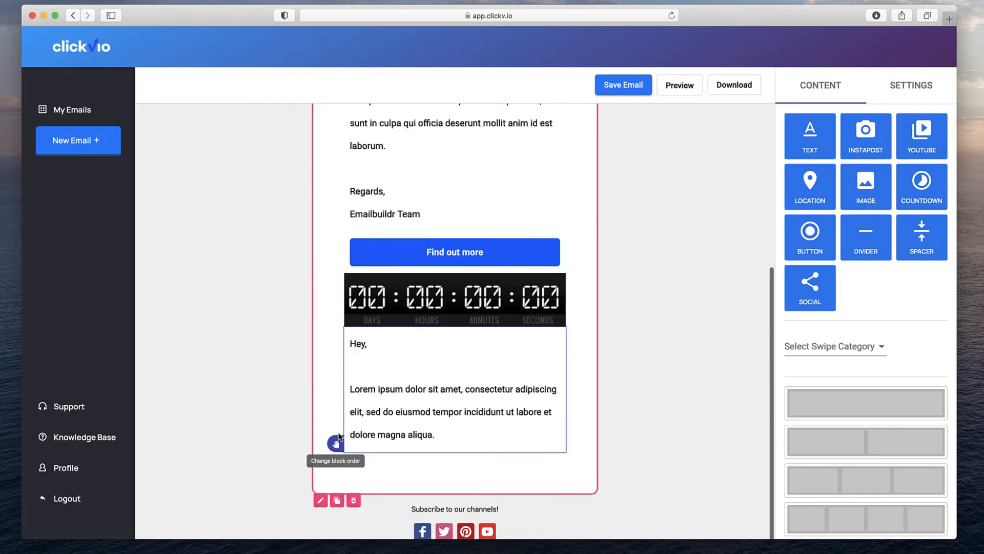
Lift the Hey greeting block out of the section to above the main text.
drag(335, 438, 339, 469)
scroll(398, 393, down, 1)
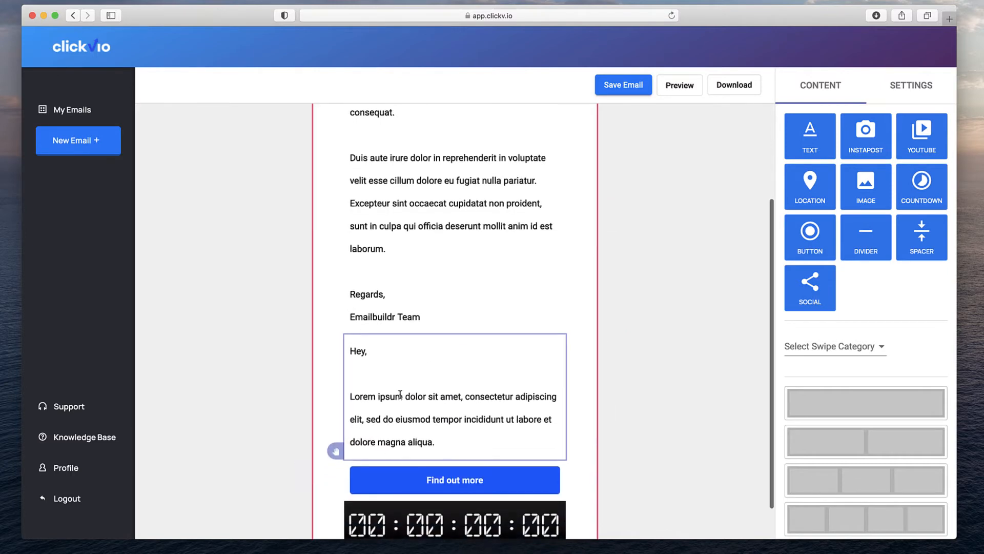
drag(330, 453, 334, 369)
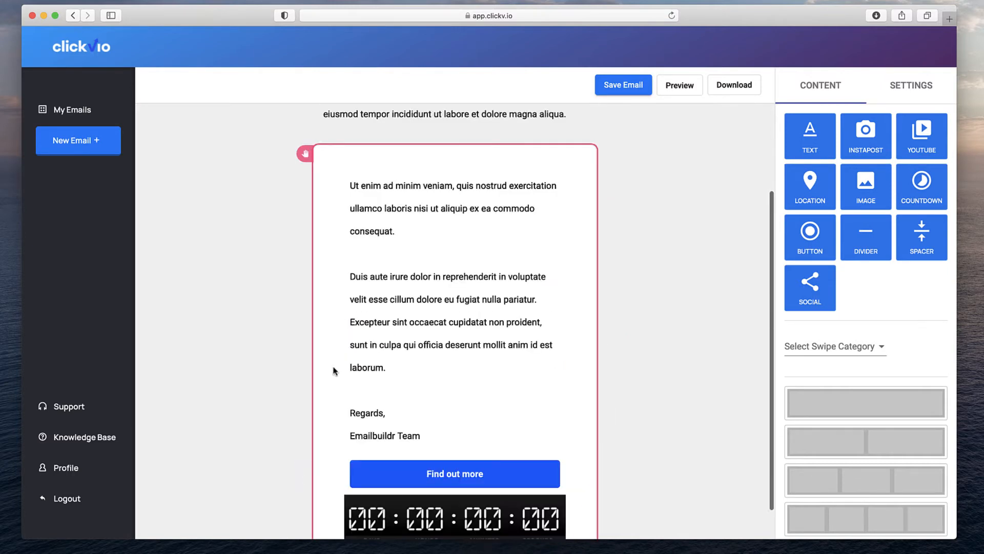
Delete the Hey greeting text block.
scroll(483, 409, up, 3)
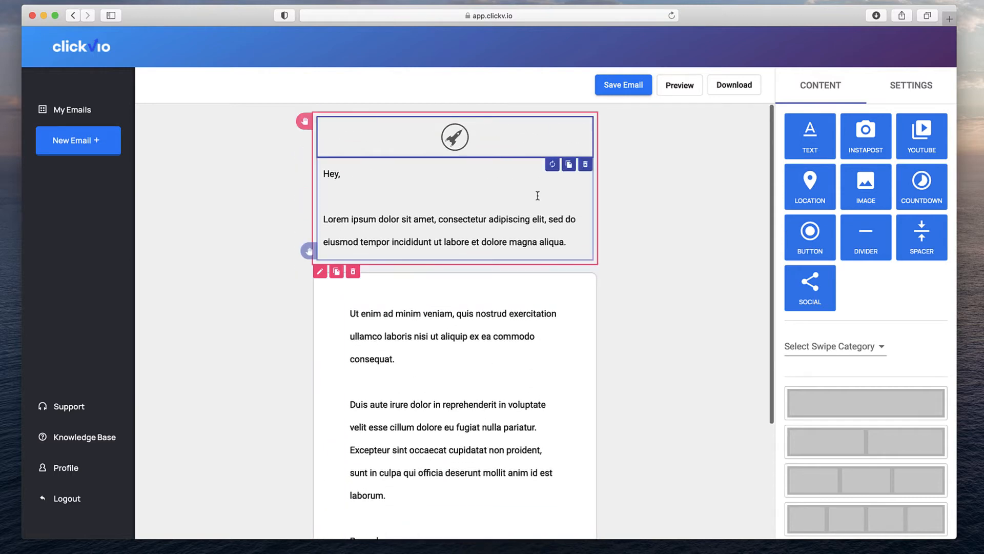
click(585, 267)
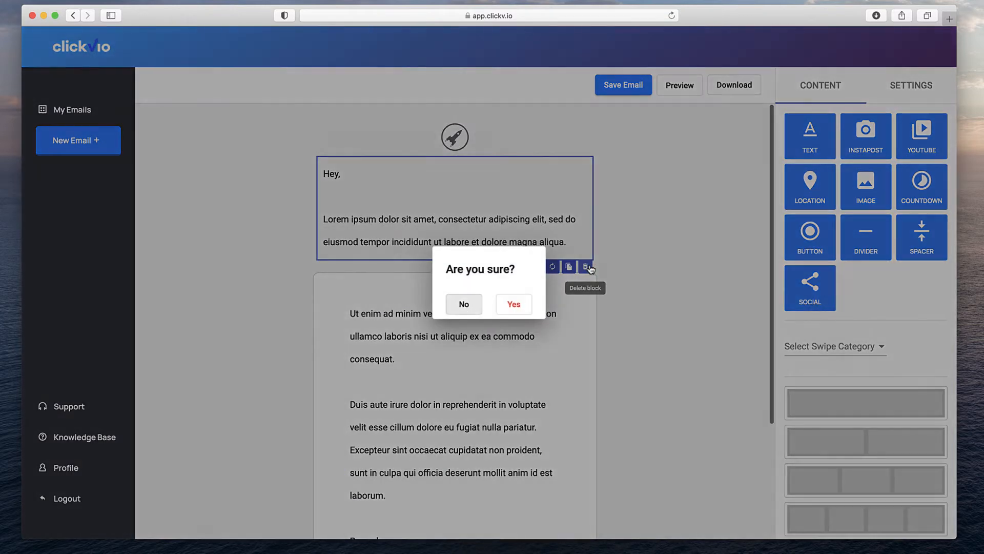
click(520, 308)
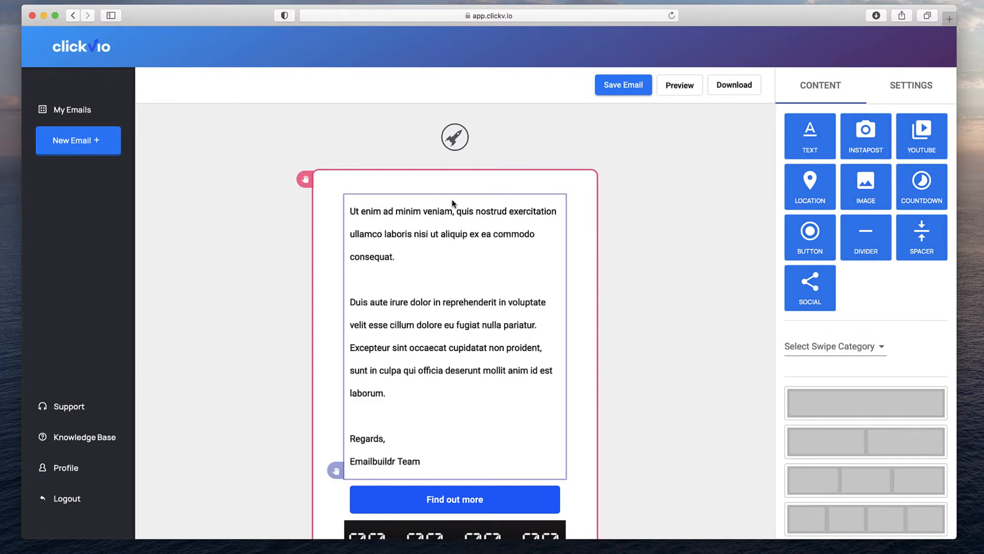
Edit the main body text with the cursor after the Emailbuildr Team sign-off.
scroll(452, 203, down, 5)
scroll(433, 266, up, 3)
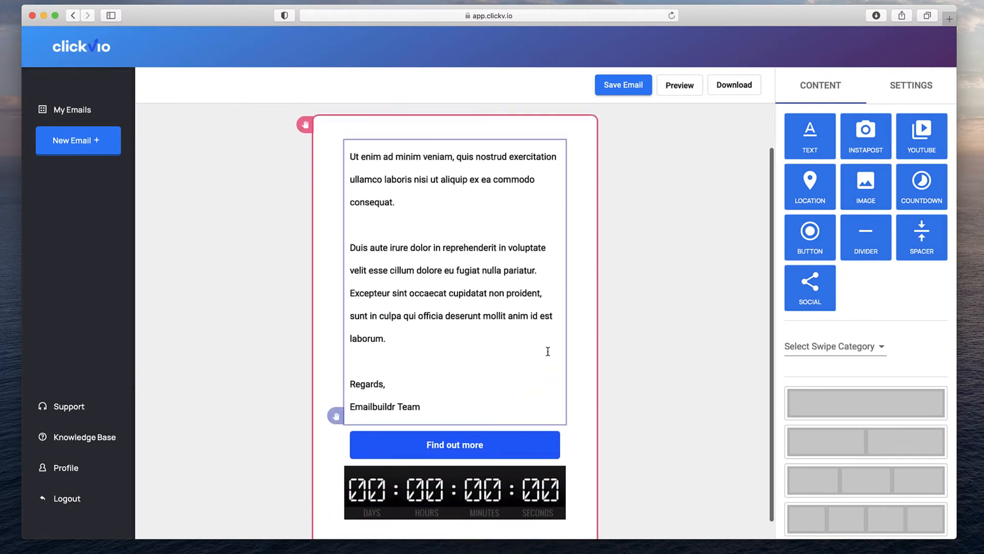
click(434, 265)
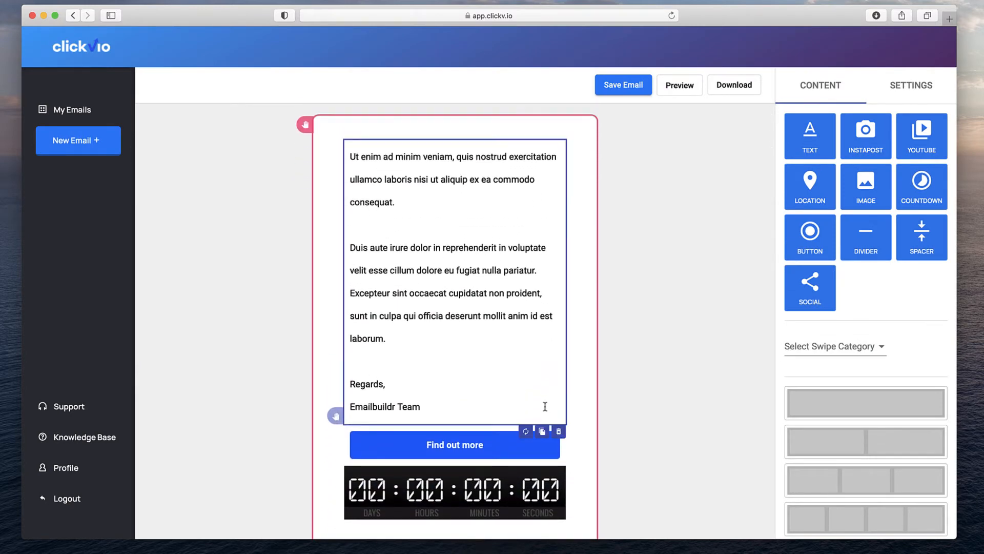
click(465, 271)
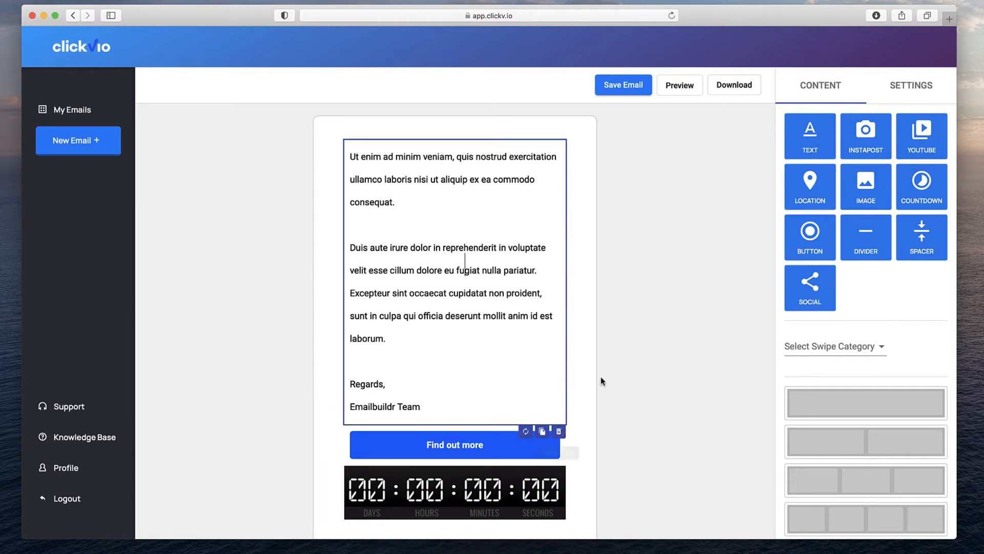
click(446, 405)
scroll(444, 406, down, 3)
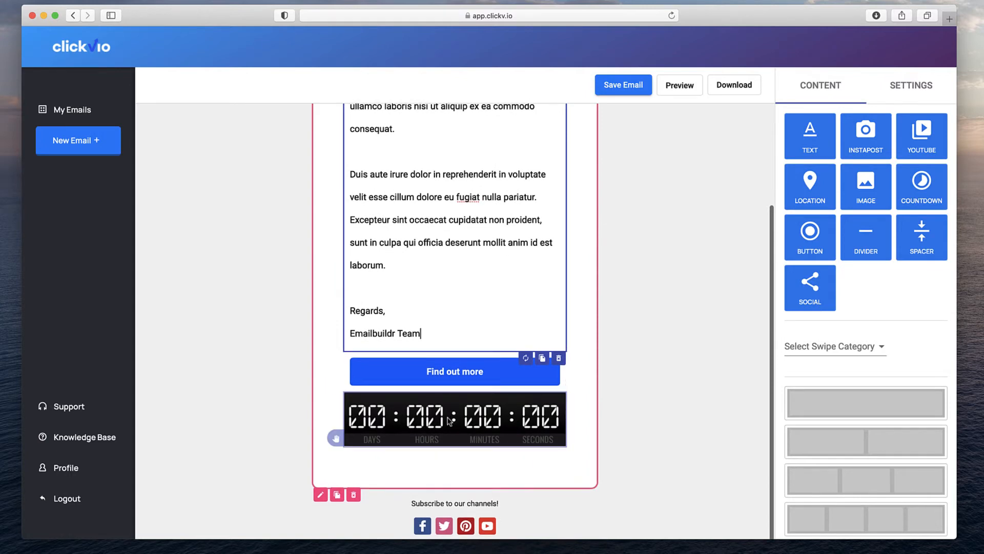
scroll(449, 421, up, 3)
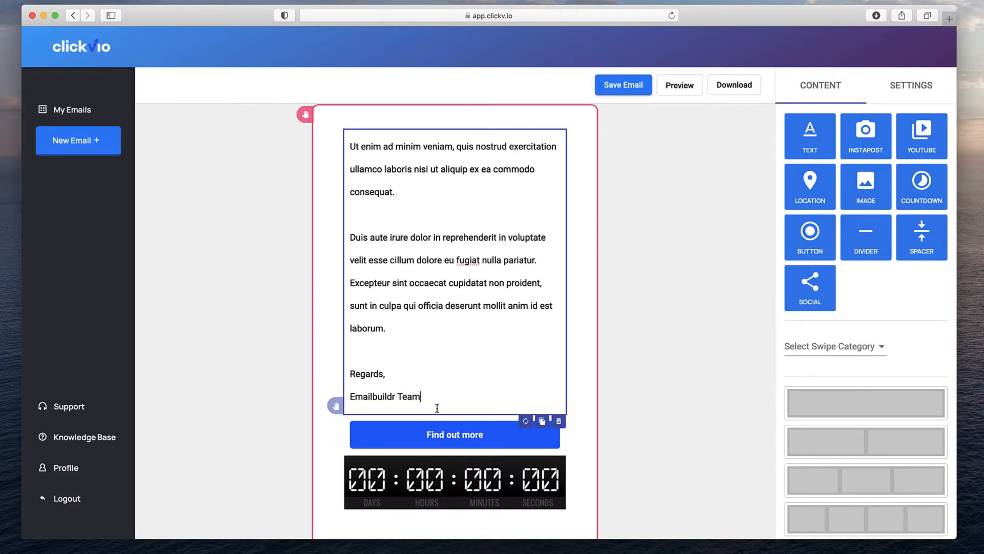
Replace the body text with 'Hey thanks for opening this email. Here is where to click'.
drag(434, 400, 350, 237)
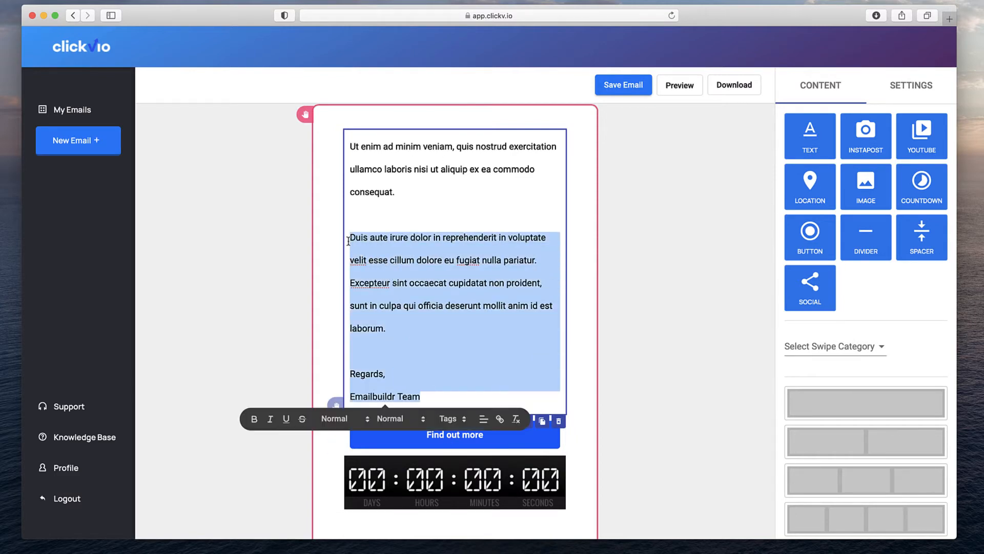
key(BackSpace)
key(BackSpace)
key(BackSpace)
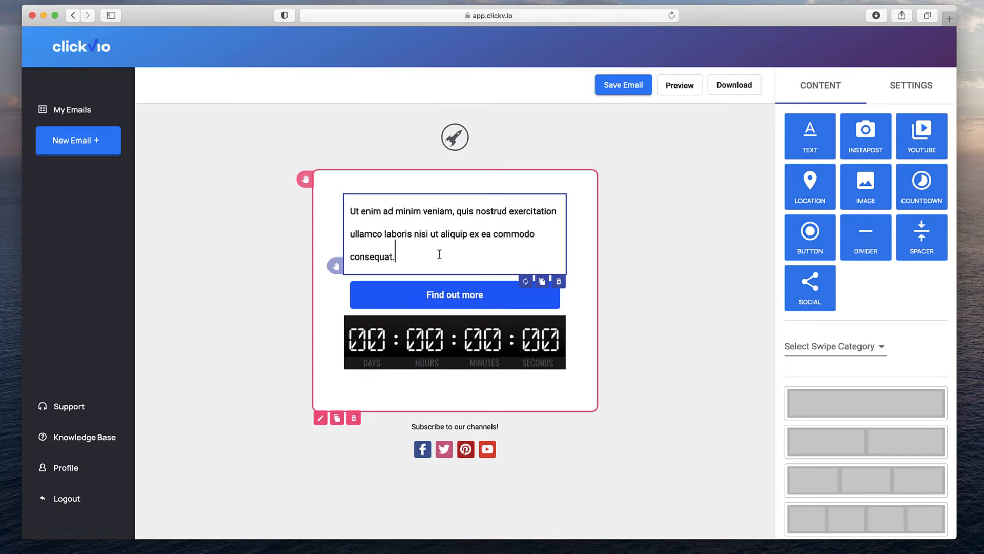
drag(439, 254, 350, 211)
text(Hey thank fo)
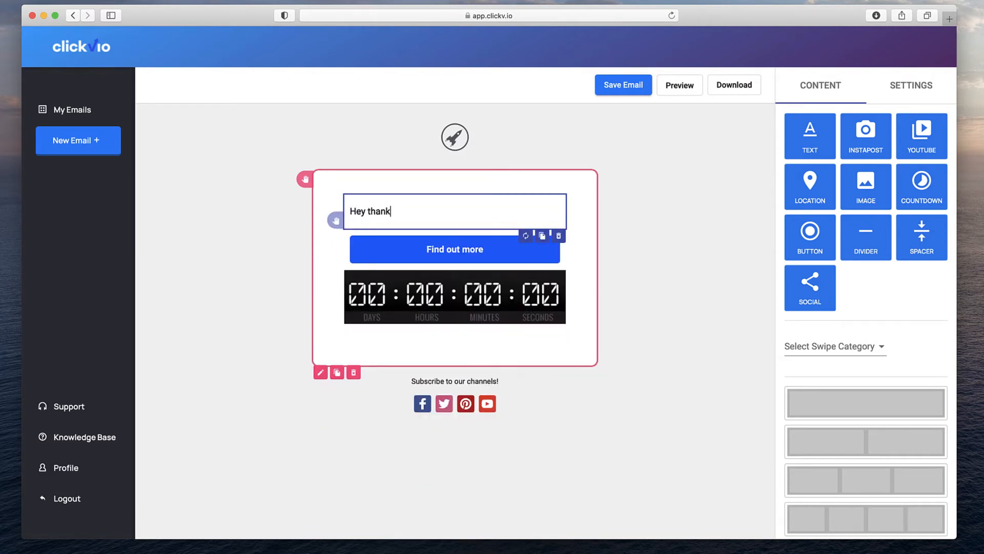
key(BackSpace)
key(BackSpace)
key(BackSpace)
text(s for opening this email.  Here)
key(Return)
key(Return)
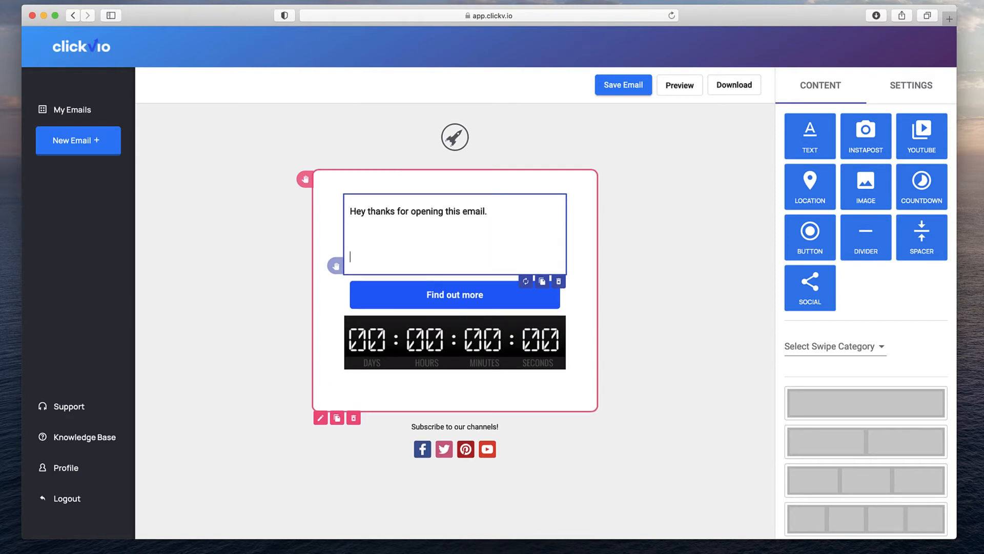
text(Here is where to click:)
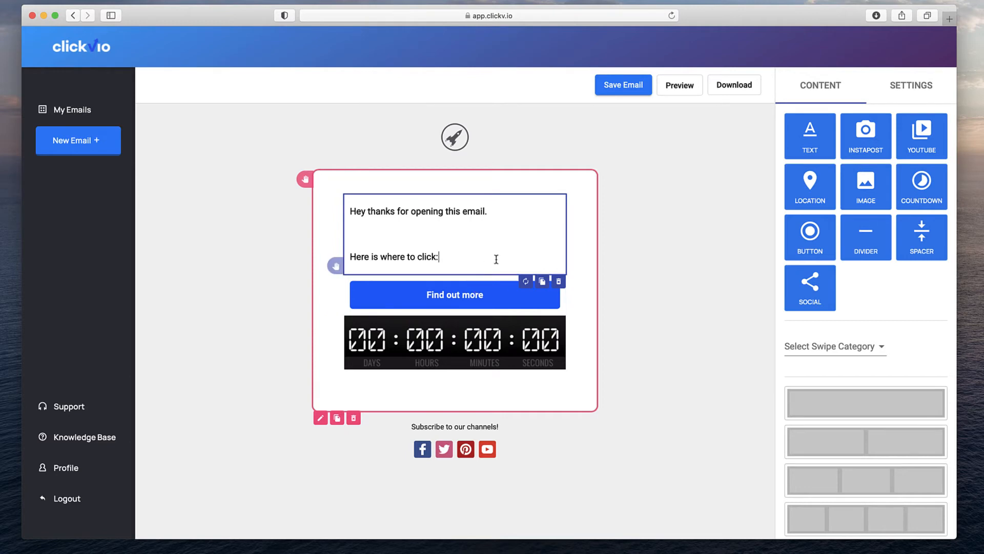
Duplicate the greeting block, placing the copy below the button and above the countdown.
click(542, 282)
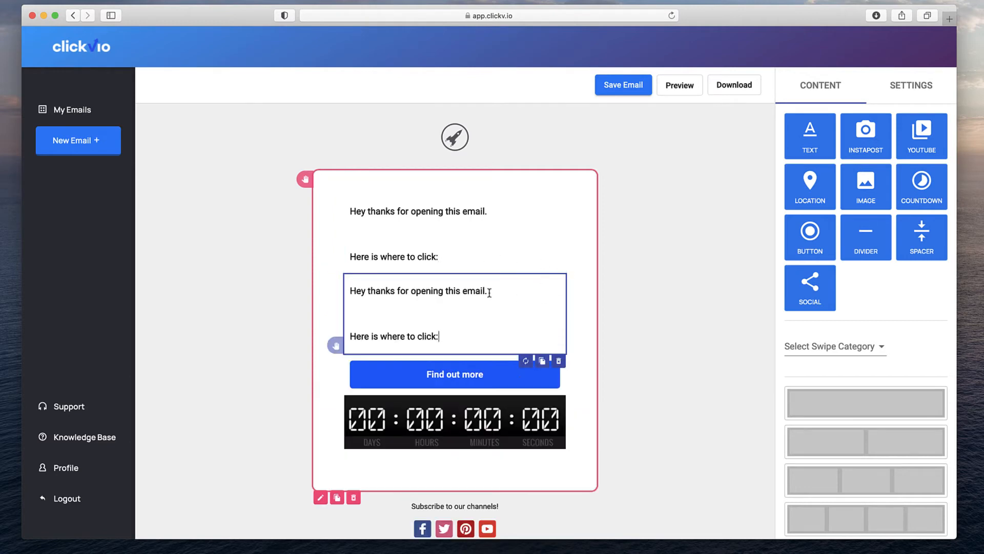
drag(334, 344, 335, 441)
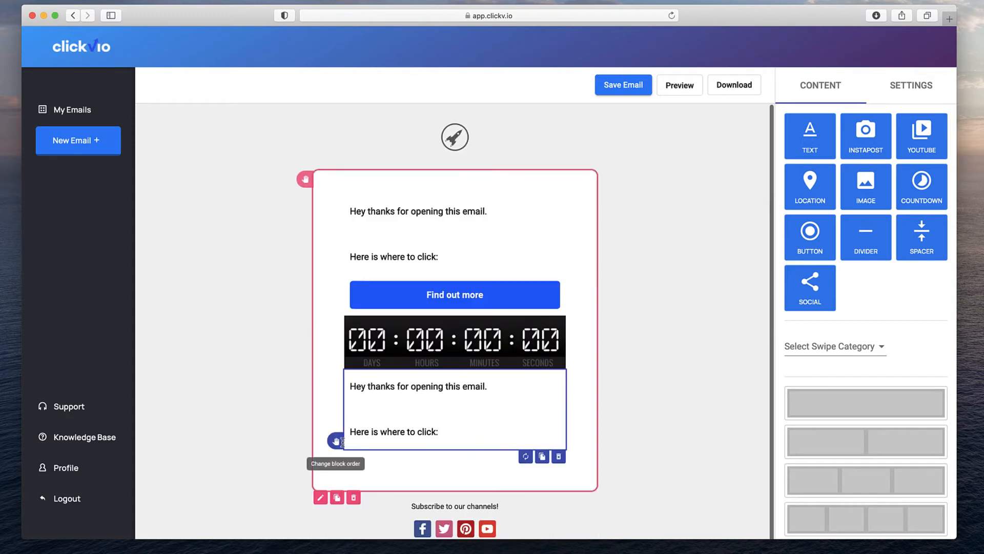
drag(392, 352, 375, 464)
drag(336, 364, 361, 343)
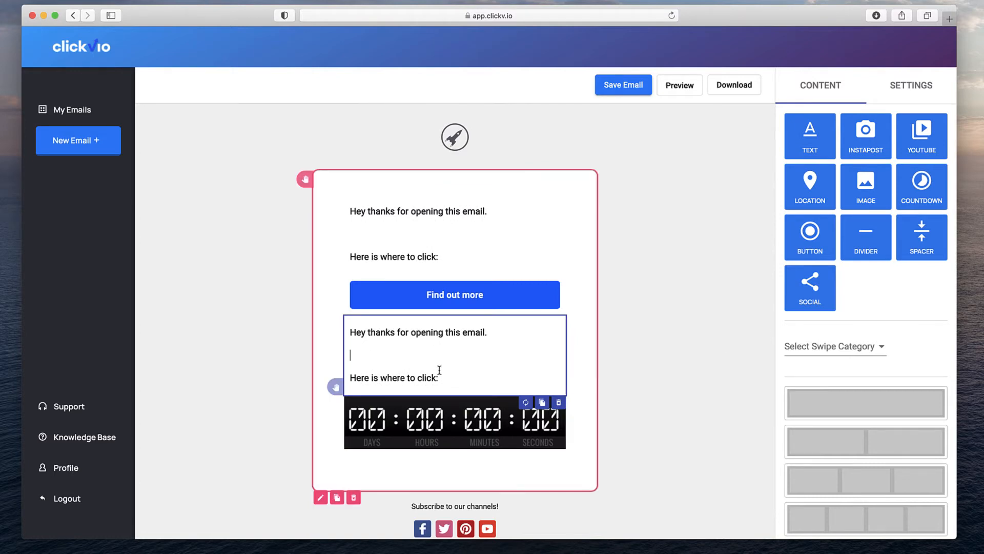
Replace the copied text with Thanks, the sender's name, and a special-offer timer note.
drag(441, 379, 350, 336)
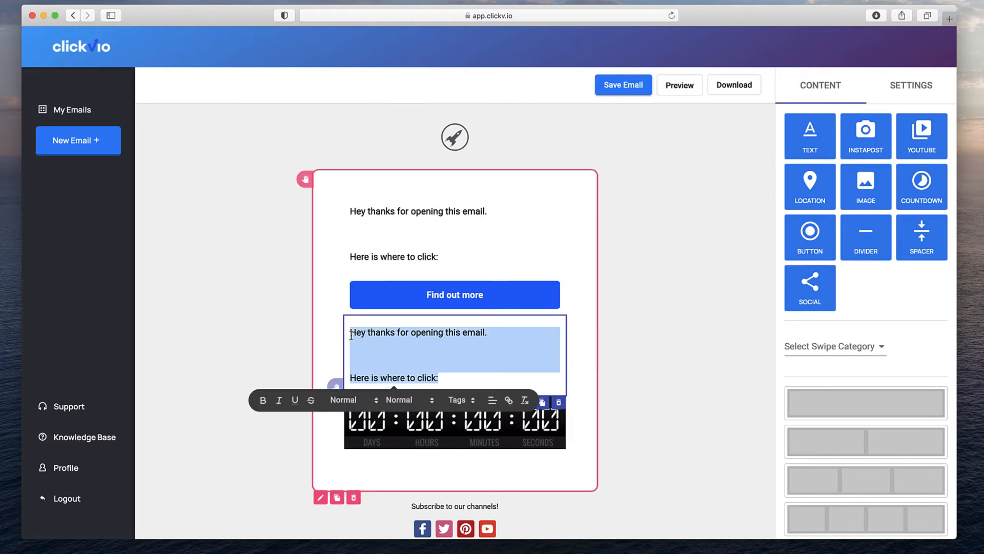
text(Thanks)
key(Return)
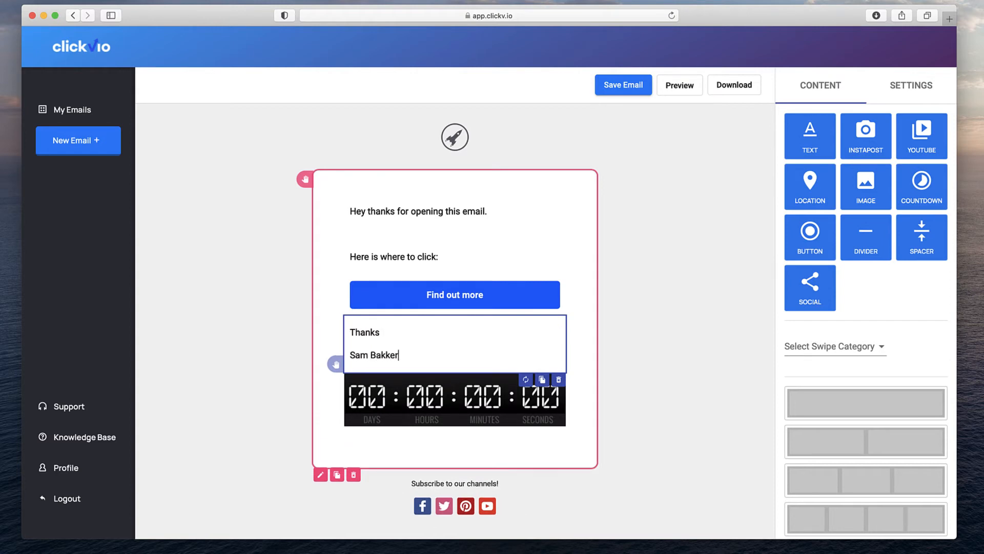
key(Return)
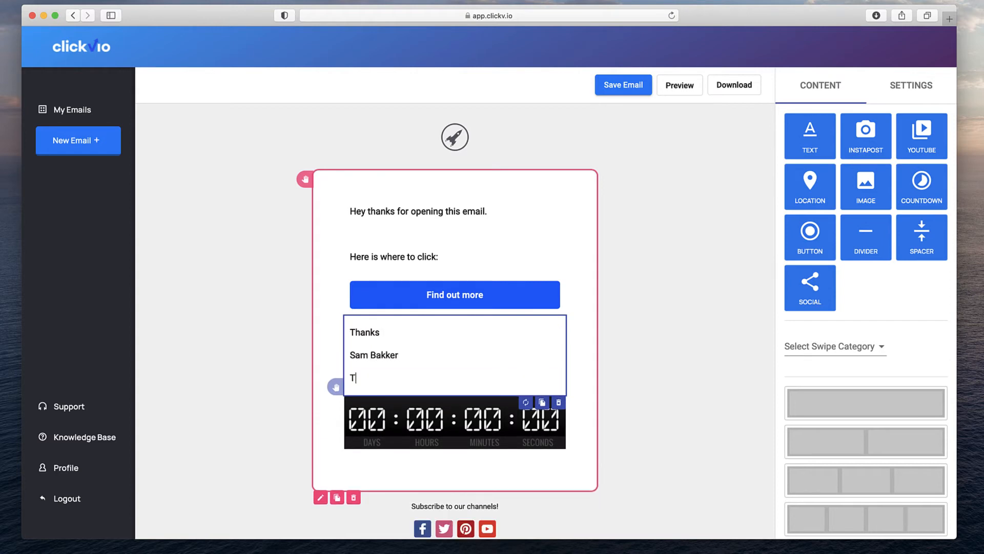
text(e special offer will expire when this )
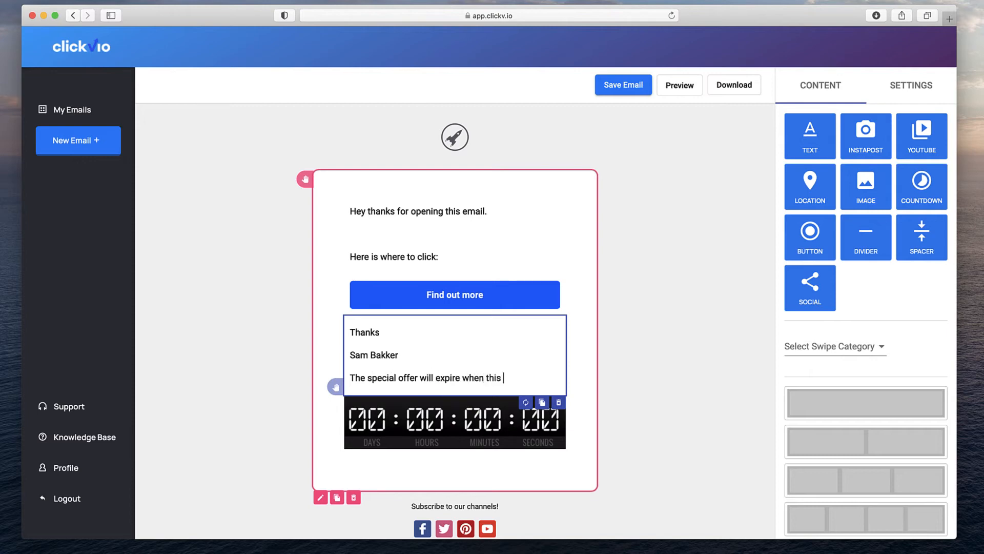
text(timer runs out:)
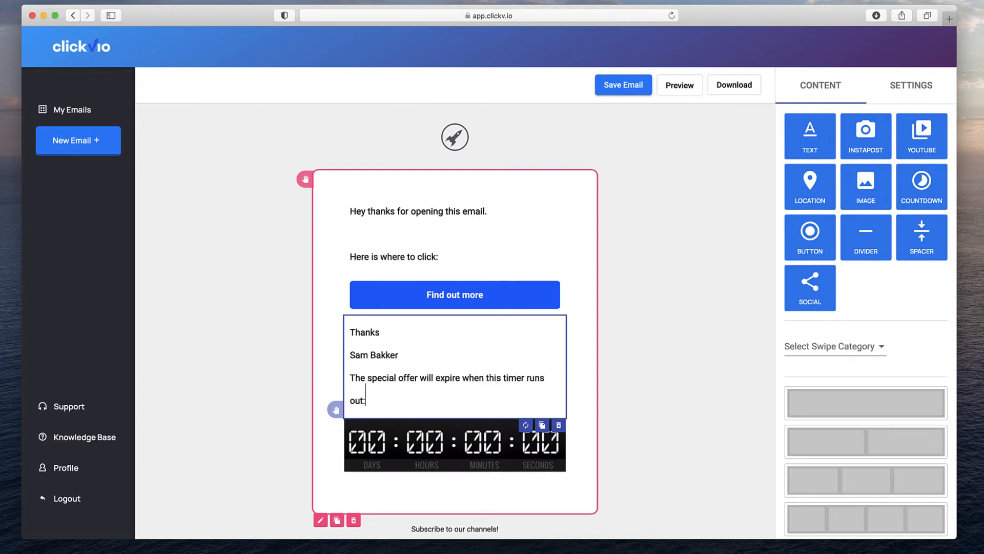
Fix the line breaks and change the offer note's ending from 'runs out:' to 'expires:'.
click(351, 400)
key(BackSpace)
key(Return)
key(BackSpace)
click(352, 377)
key(Return)
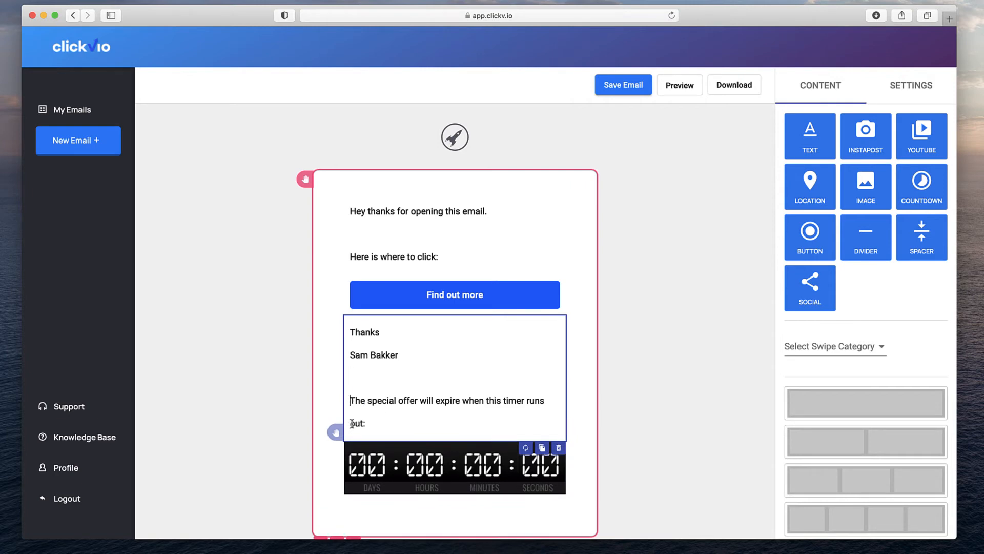
drag(364, 425, 524, 406)
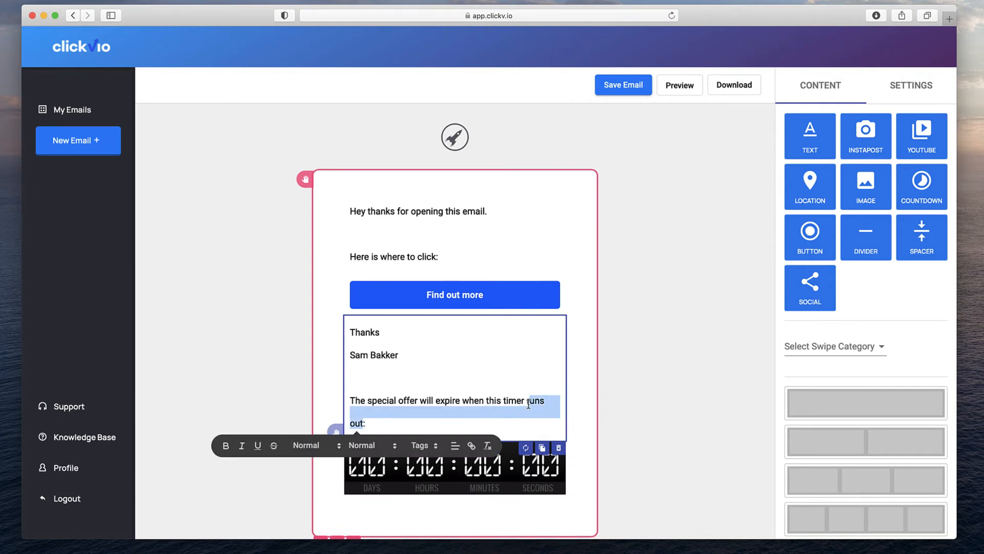
text(expoires)
key(BackSpace)
key(BackSpace)
key(BackSpace)
key(BackSpace)
key(BackSpace)
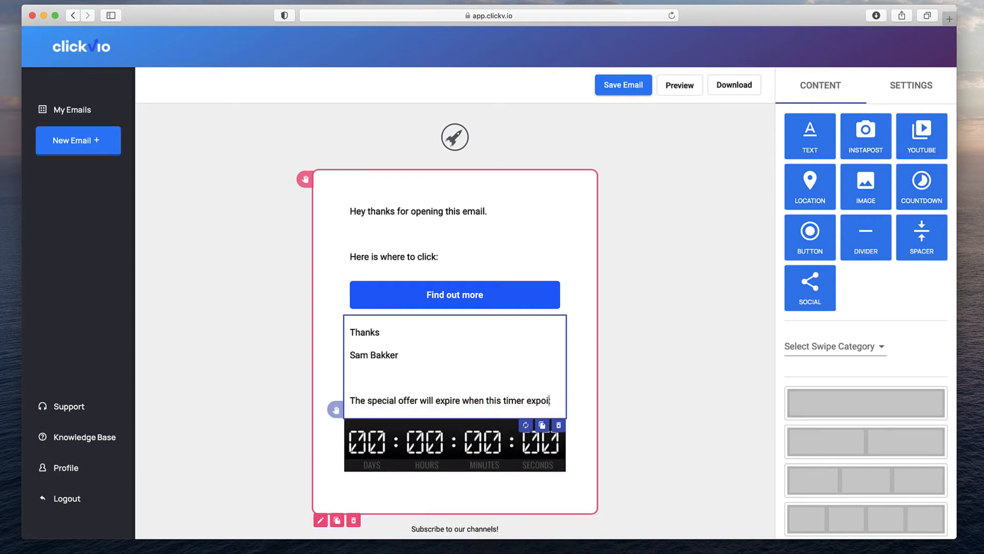
text(ires:)
drag(558, 401, 348, 401)
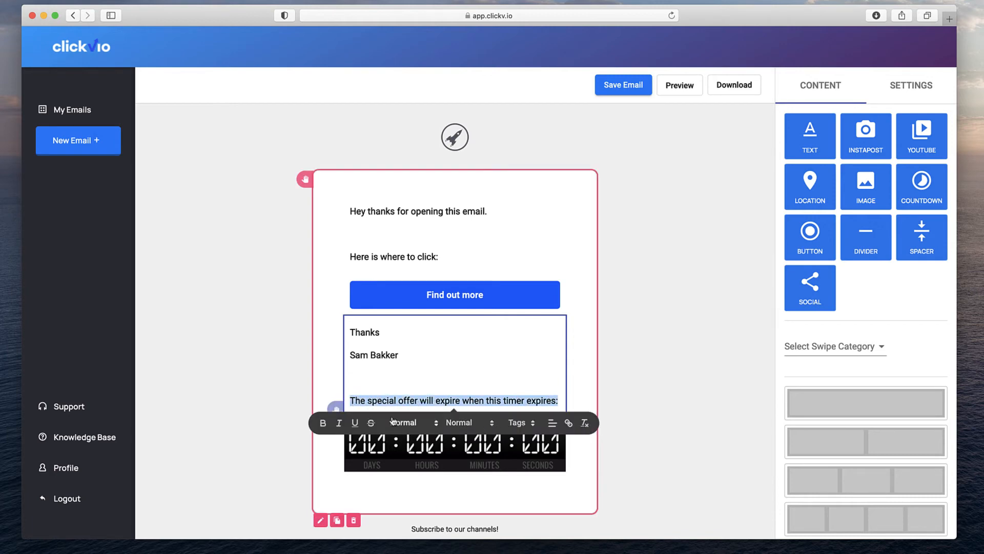
click(323, 423)
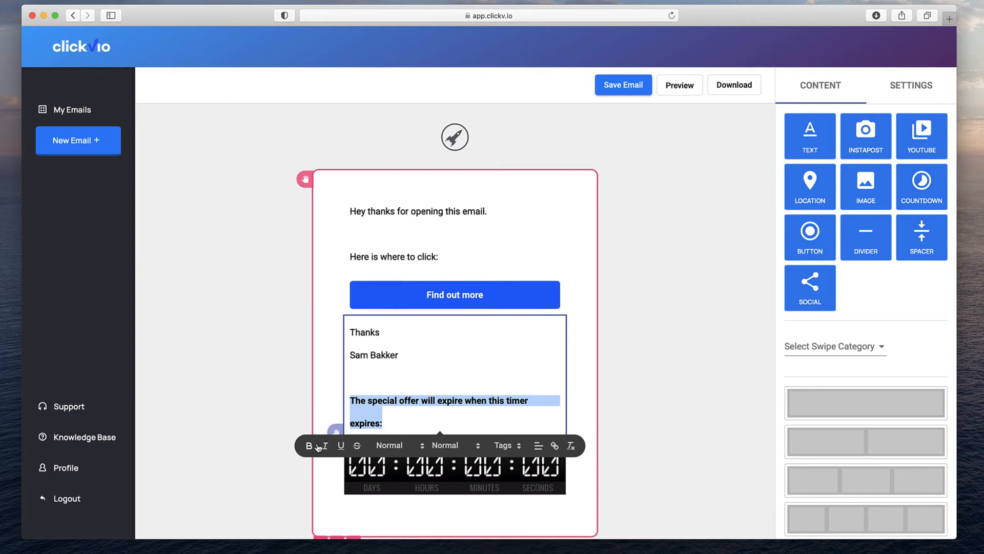
click(309, 445)
click(405, 428)
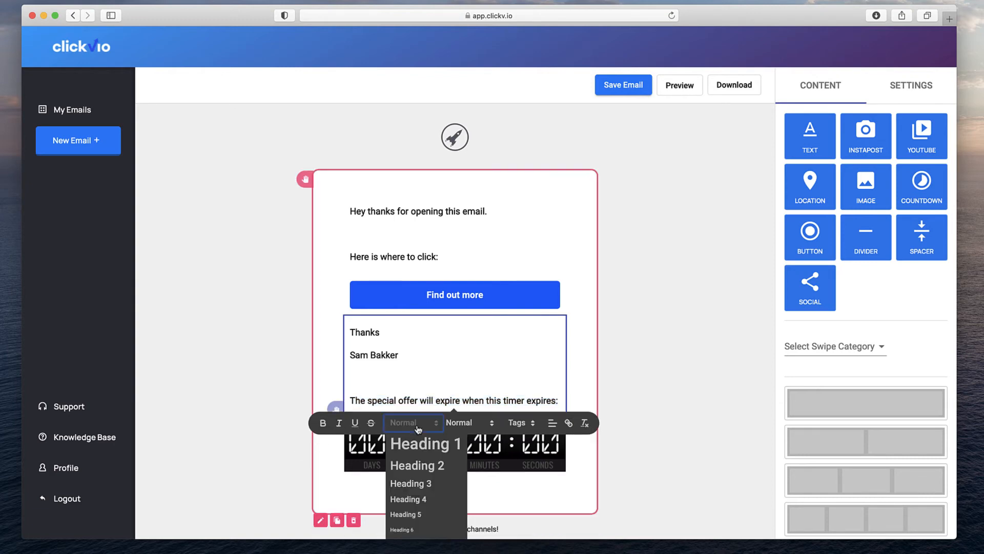
click(470, 423)
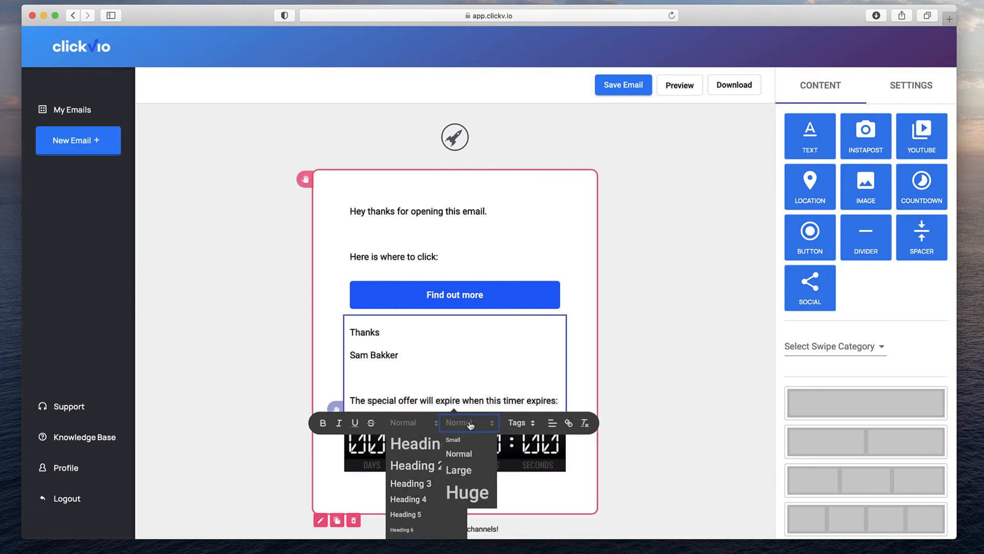
click(470, 423)
click(411, 427)
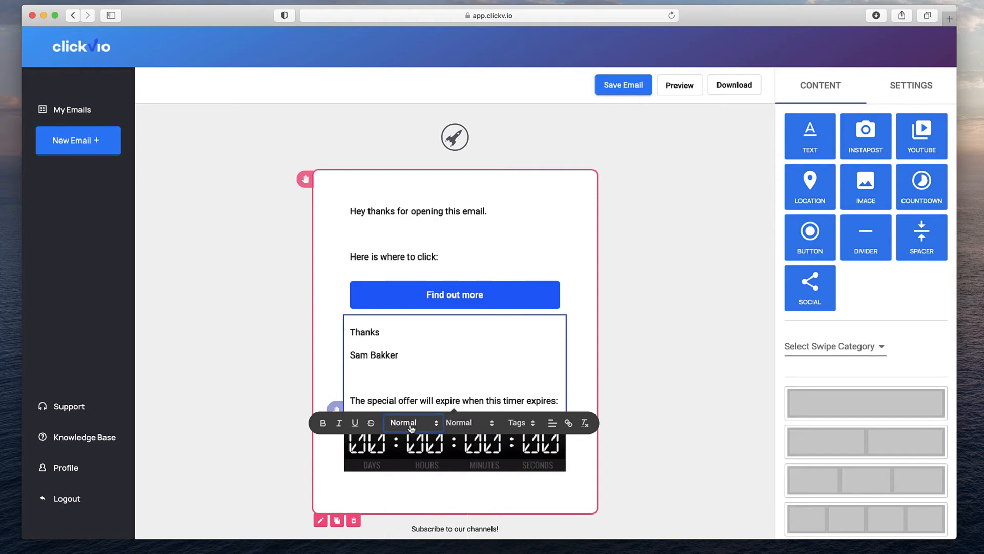
click(450, 384)
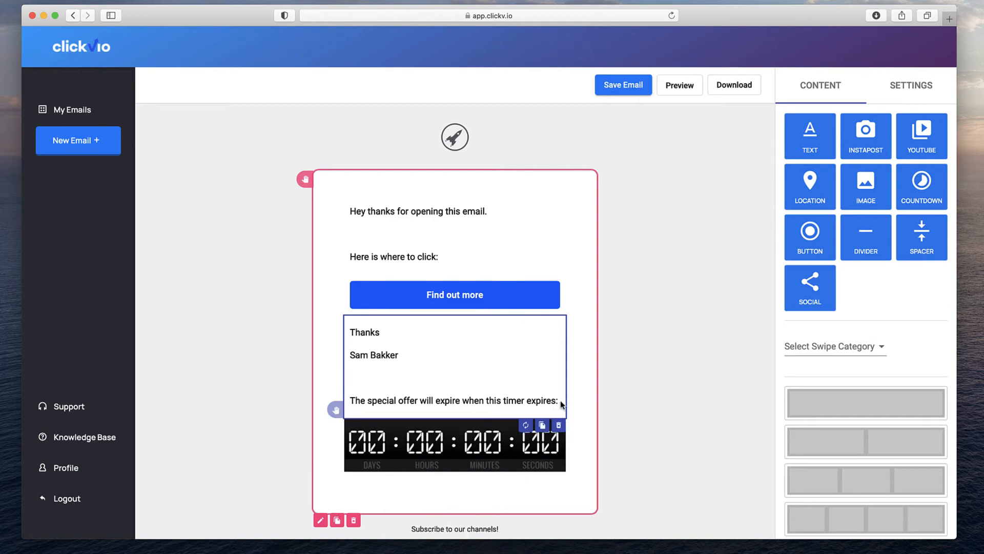
drag(560, 402, 347, 401)
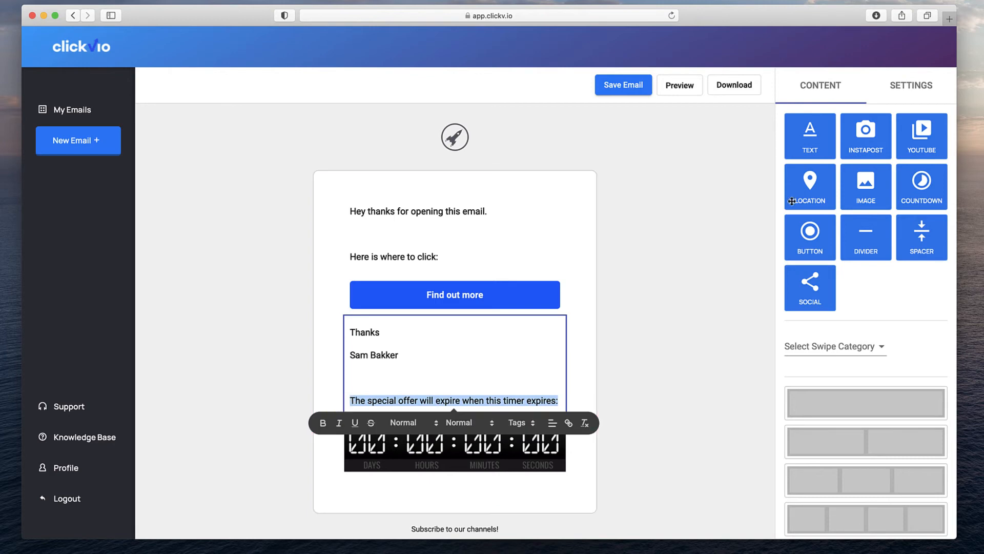
click(918, 93)
Set the sign-off text block's font family to Ubuntu.
click(896, 158)
click(795, 146)
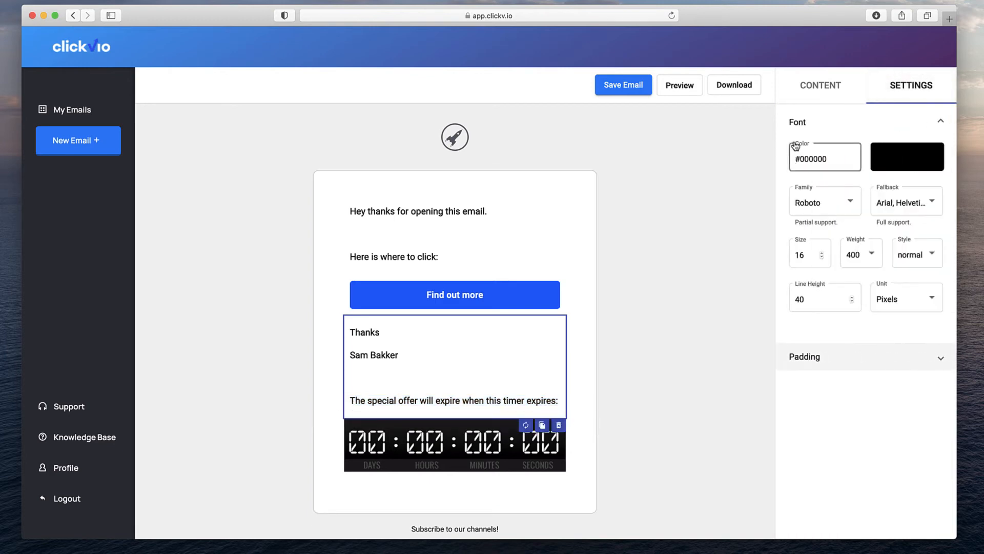
click(823, 206)
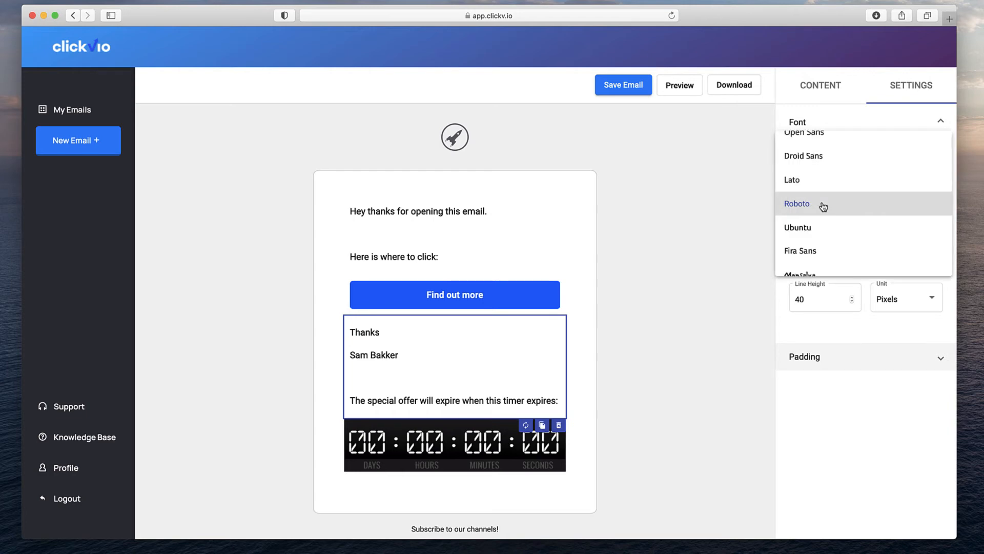
click(818, 232)
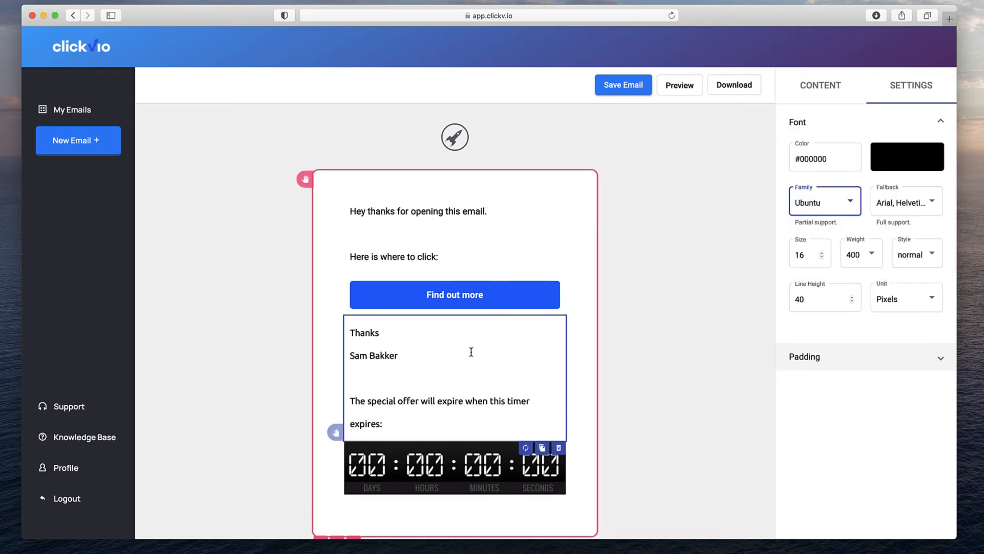
Set the greeting text block's font family to Ubuntu.
click(440, 249)
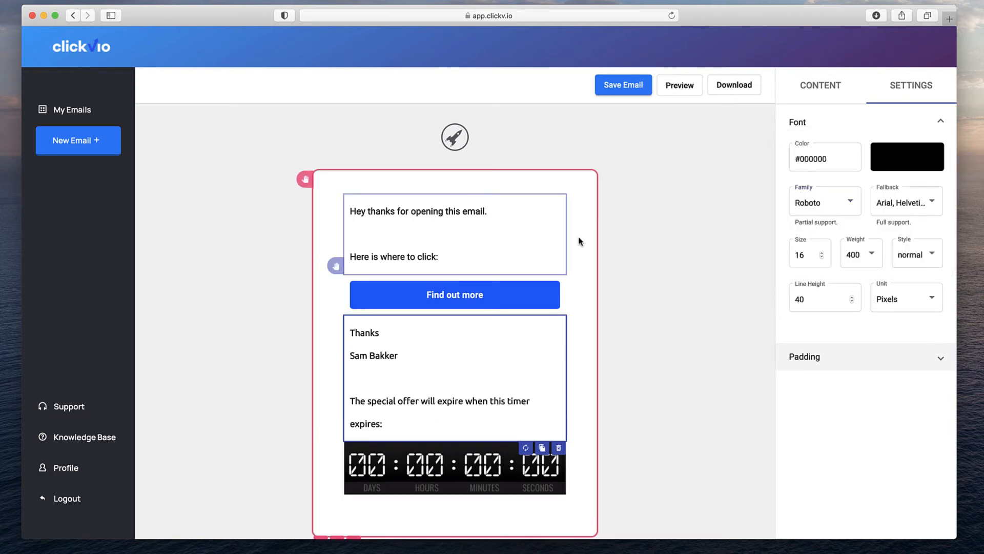
click(851, 200)
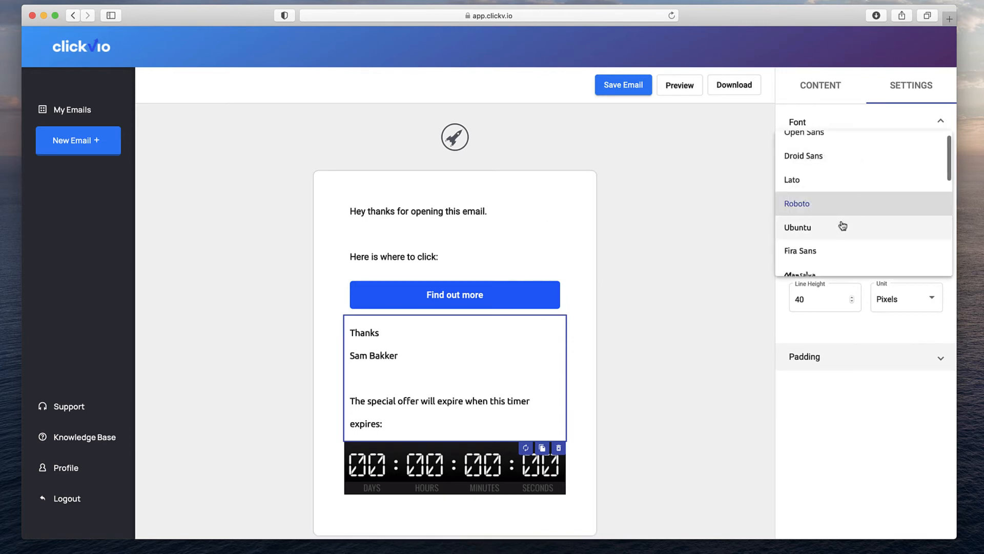
click(835, 229)
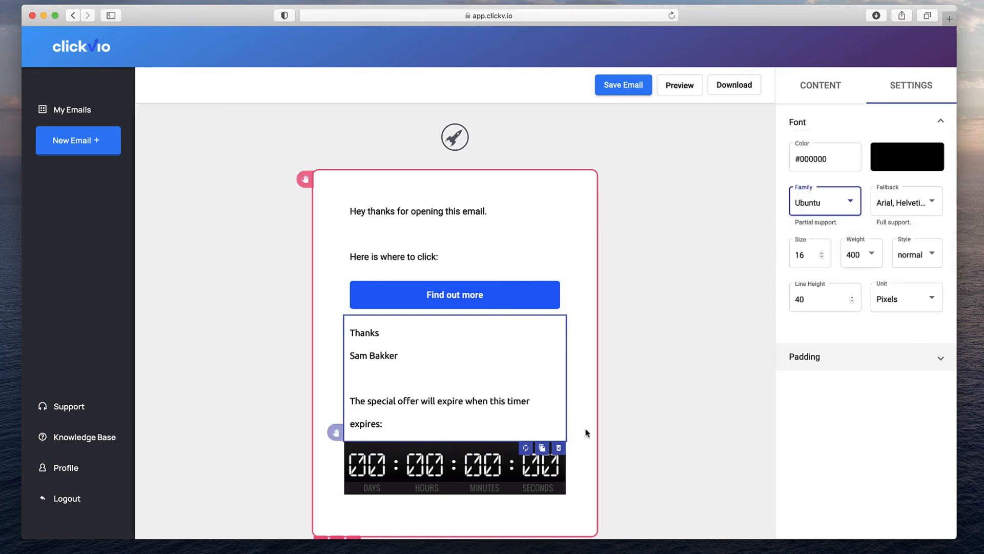
click(388, 230)
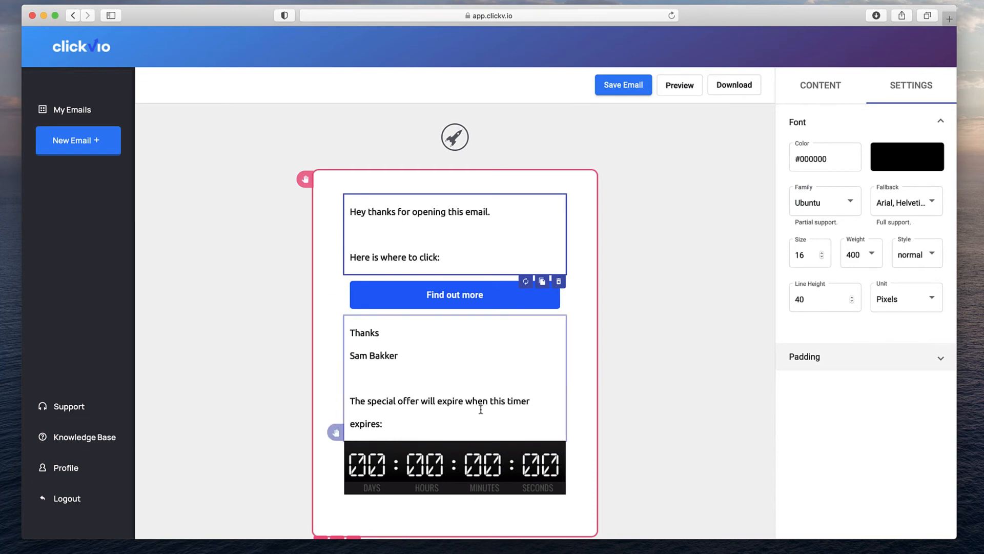
click(533, 298)
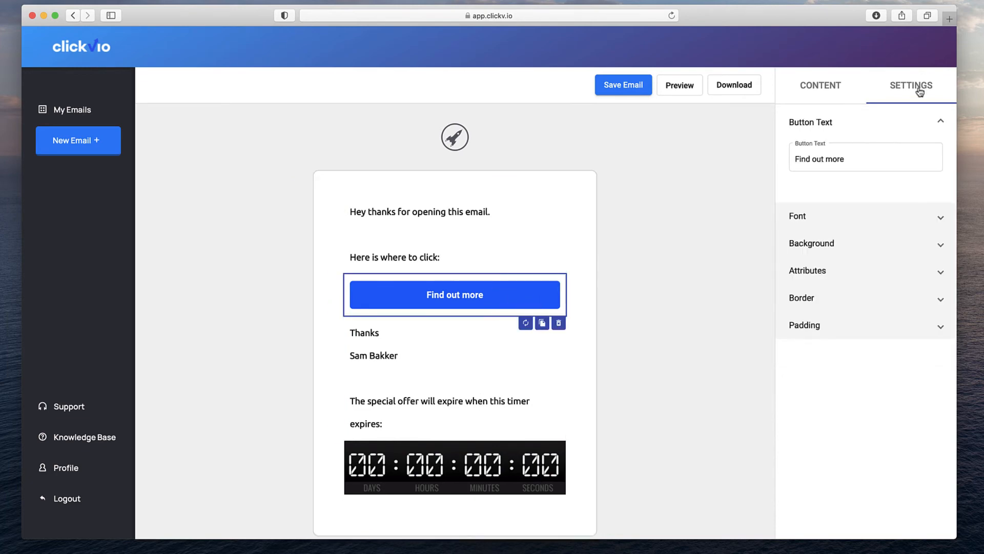
click(839, 213)
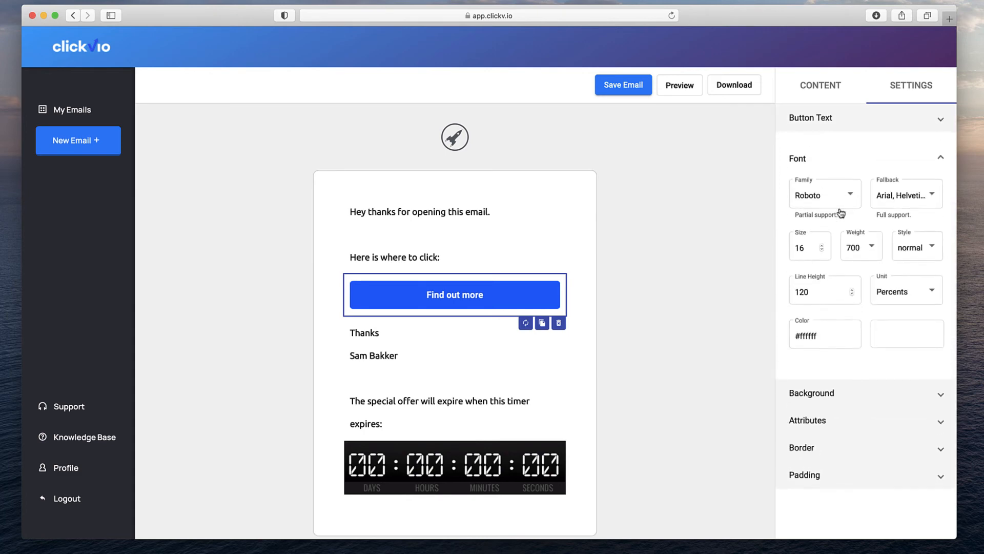
click(847, 391)
click(861, 309)
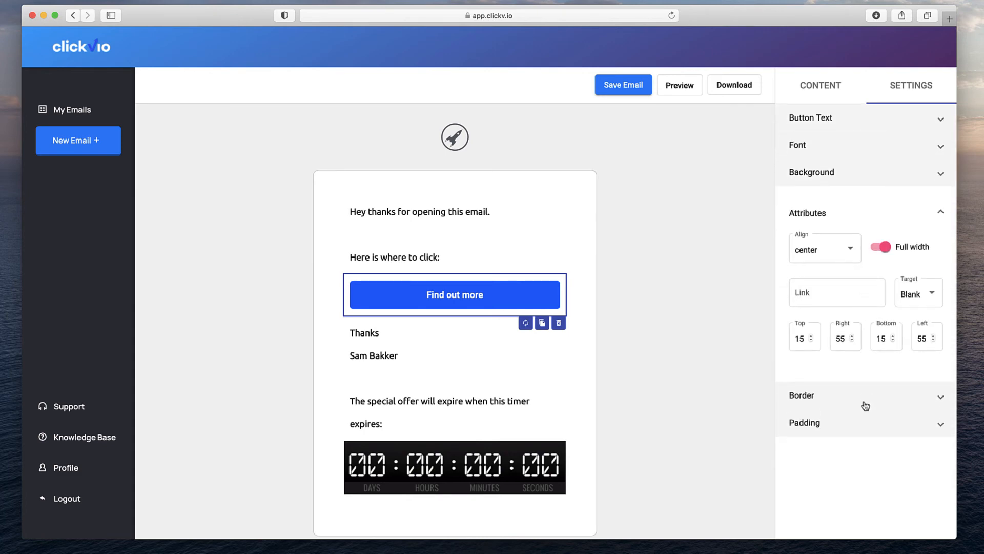
click(865, 405)
click(872, 372)
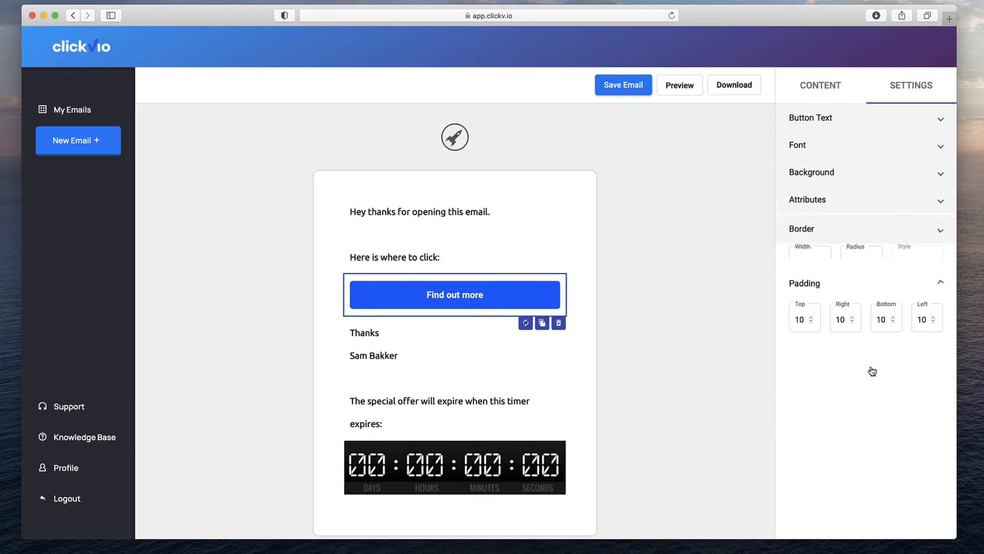
click(462, 246)
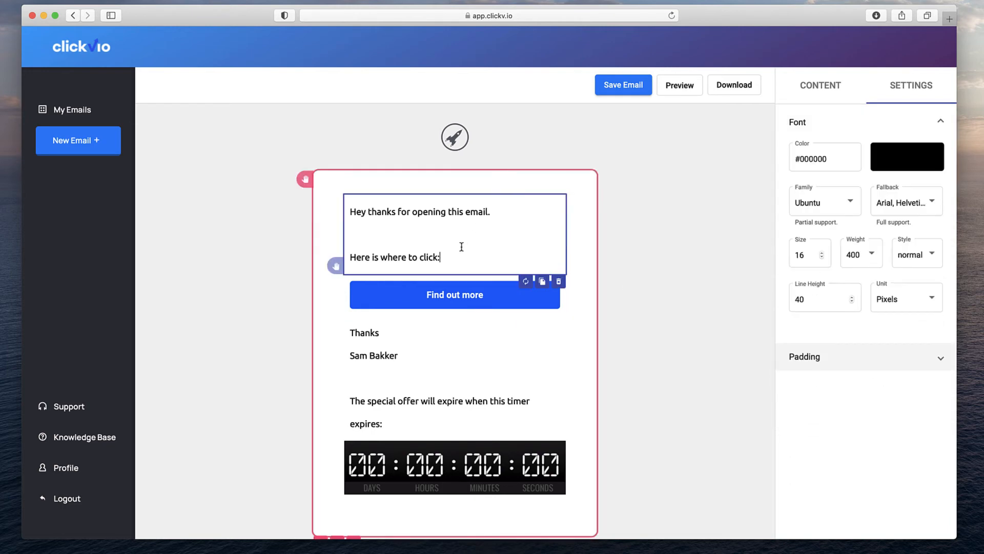
click(455, 137)
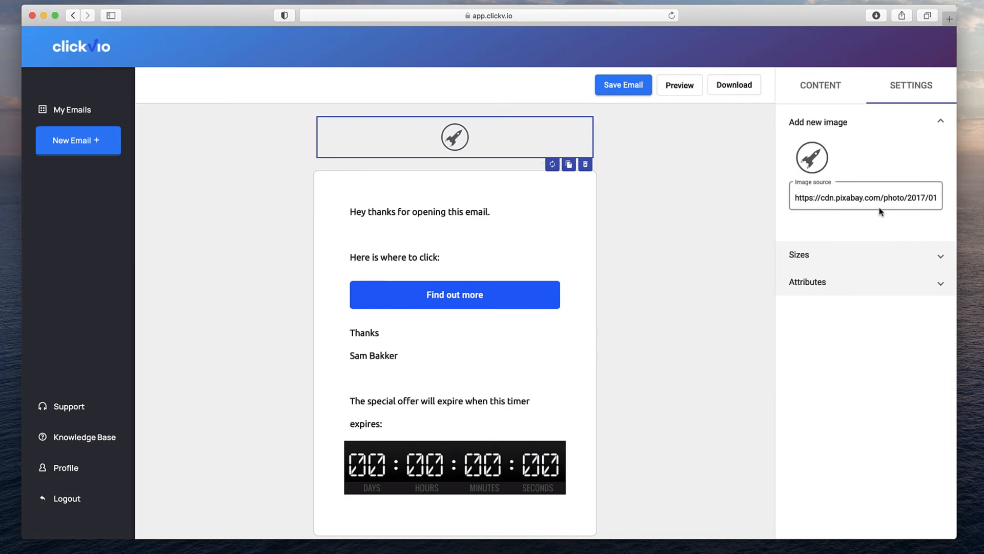
drag(794, 199, 952, 209)
click(910, 228)
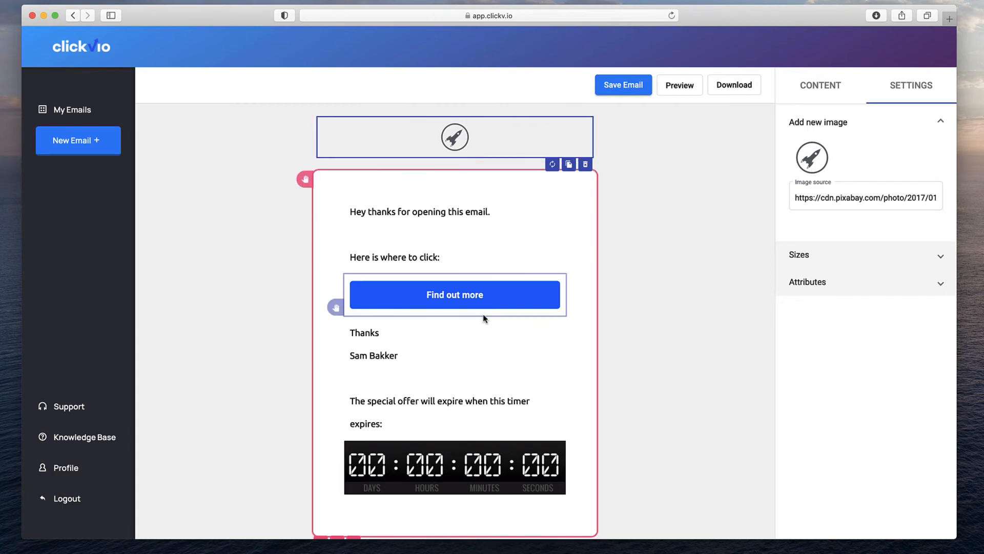
scroll(483, 315, down, 1)
scroll(482, 316, up, 1)
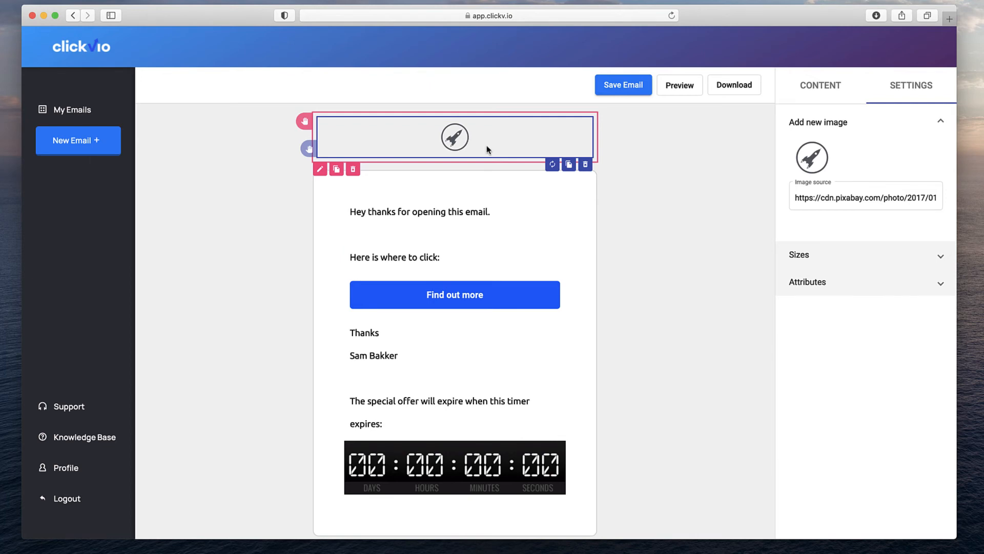
Set the countdown timer's end date to the 30th, then return to the content block library.
click(509, 431)
click(505, 457)
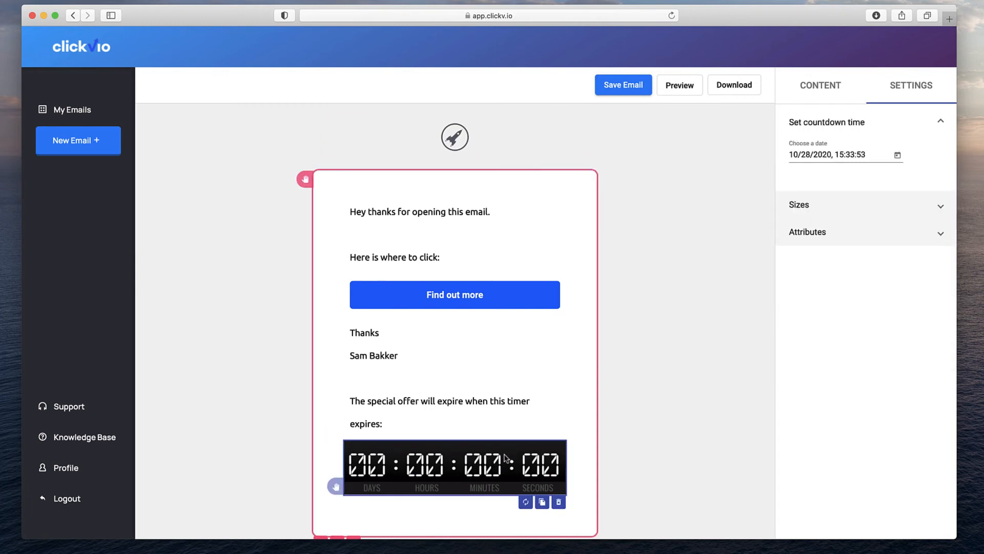
click(897, 155)
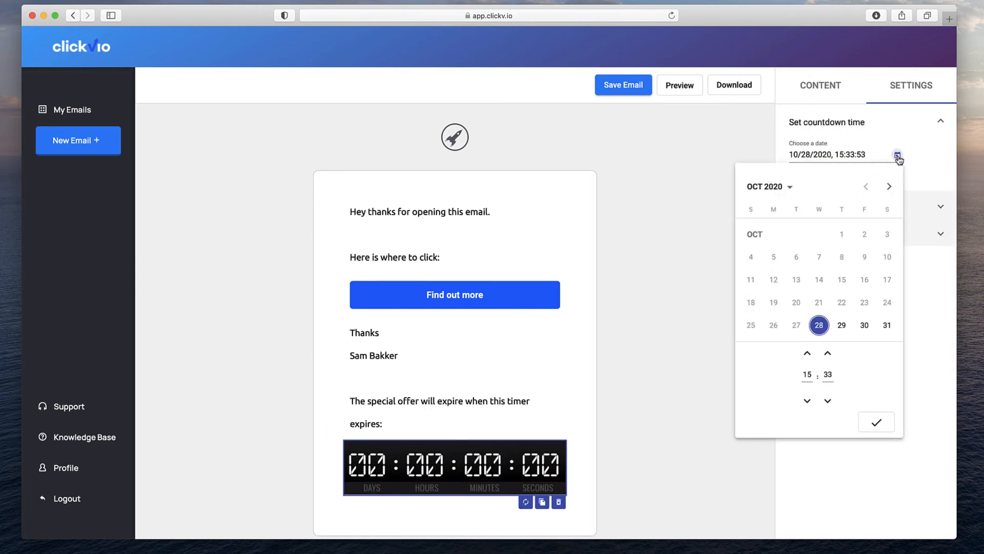
click(864, 325)
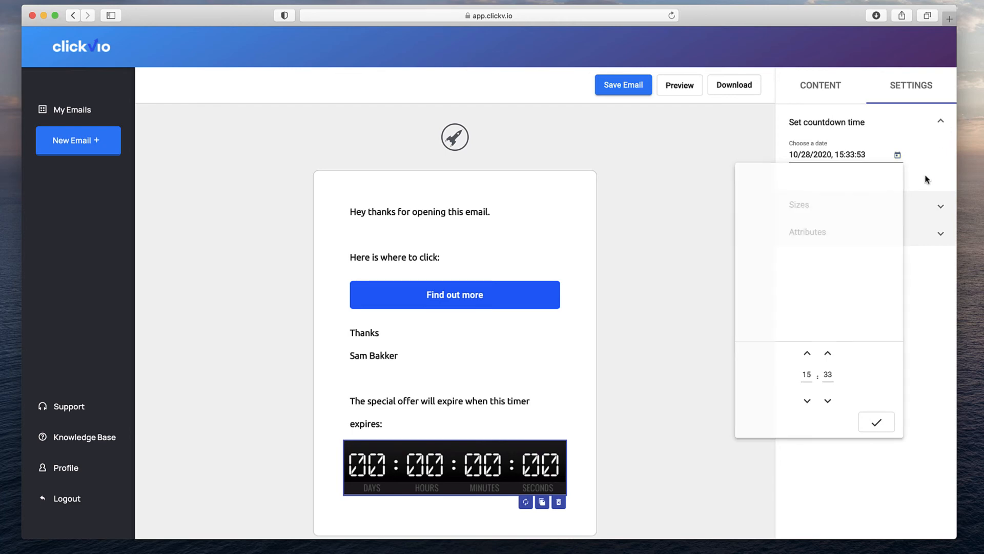
click(815, 88)
scroll(853, 308, down, 2)
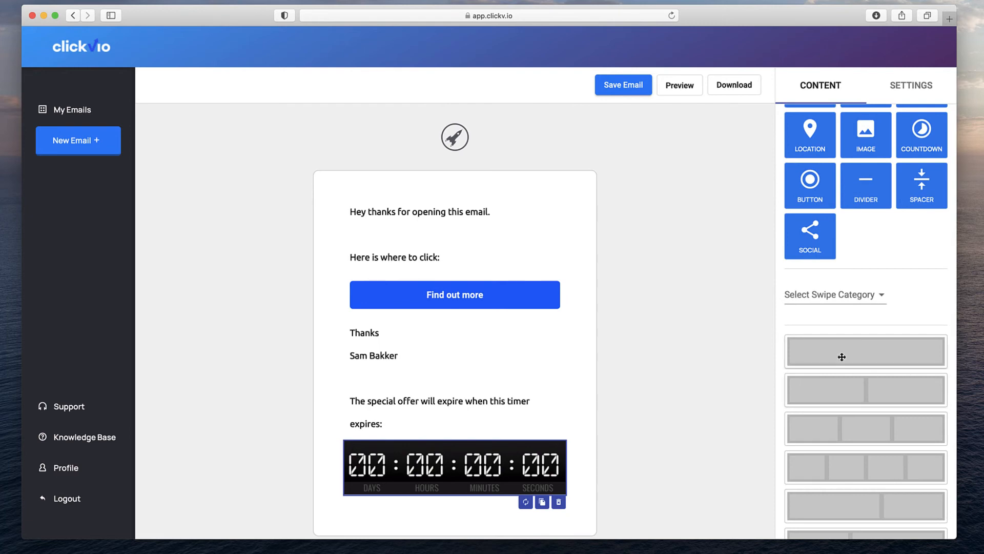
Try a three-column layout, then choose the Software Launch Series swipe category.
drag(852, 414, 706, 294)
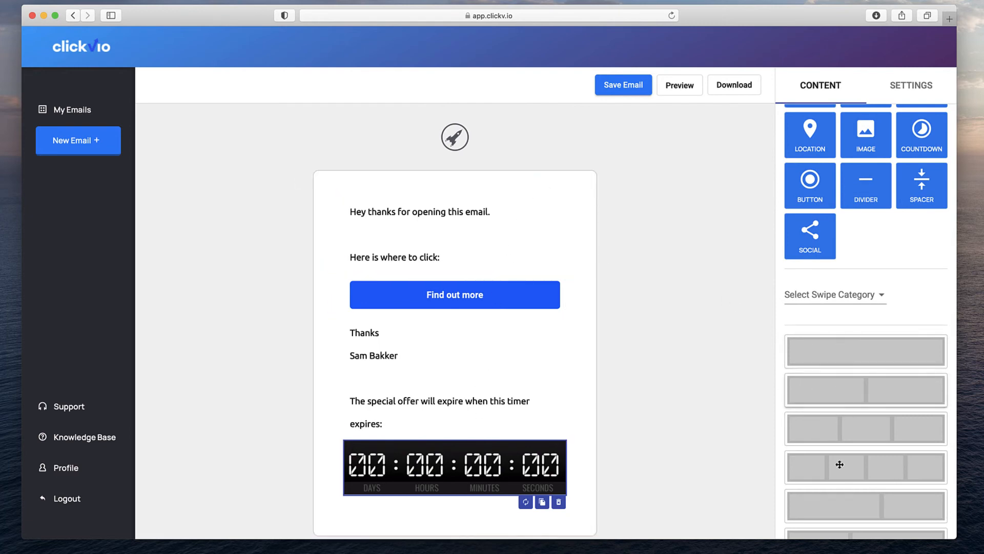
click(845, 306)
scroll(847, 344, down, 5)
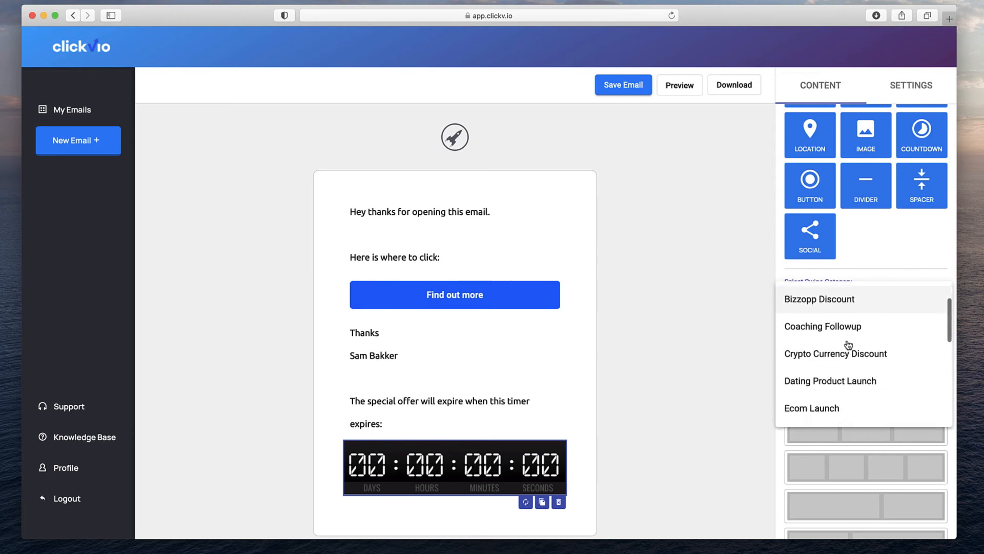
click(848, 326)
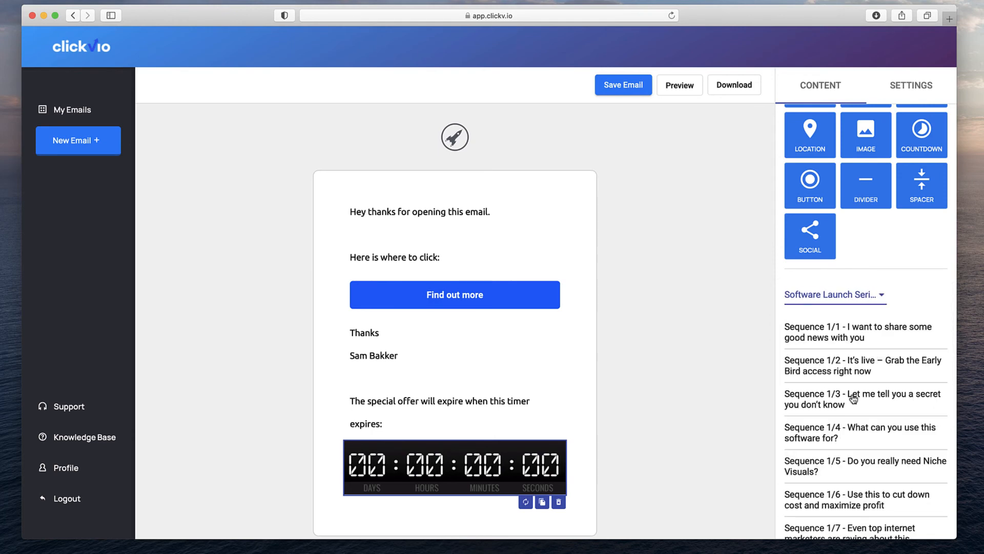
scroll(852, 398, down, 2)
scroll(853, 398, down, 5)
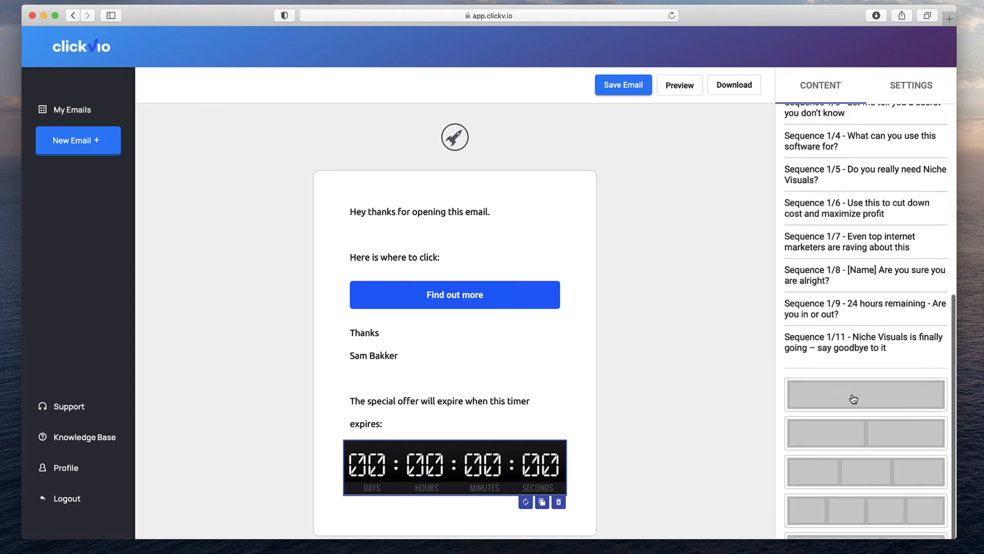
scroll(853, 398, up, 3)
Insert the Sequence 1/1 swipe text into the email, then delete that block again.
click(849, 185)
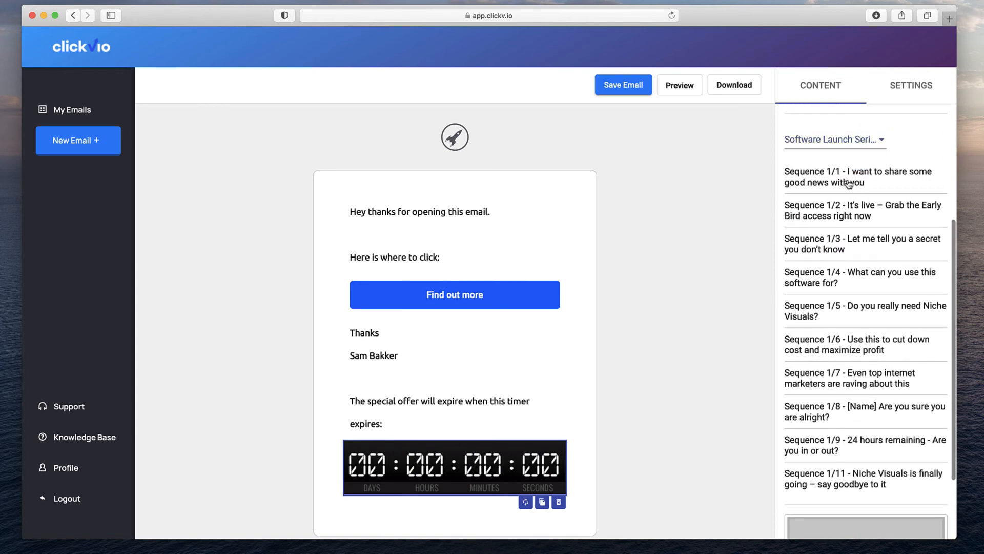
drag(848, 182, 455, 194)
scroll(454, 243, down, 5)
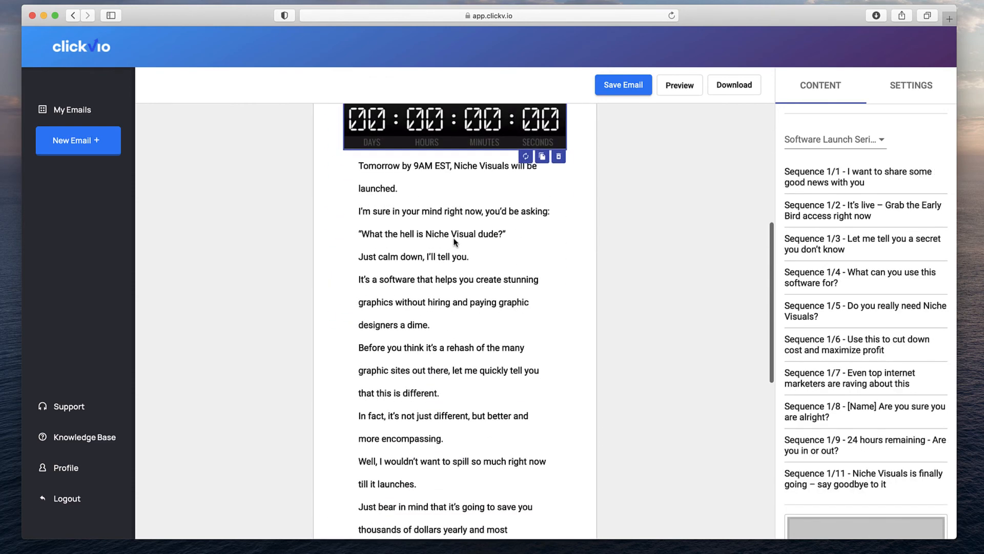
scroll(456, 288, down, 2)
scroll(456, 287, down, 2)
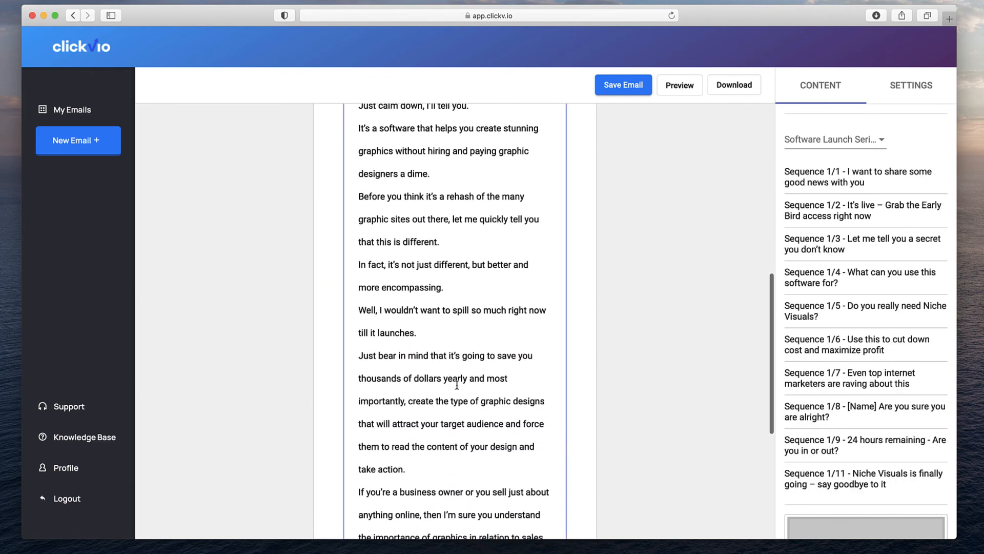
scroll(457, 384, down, 4)
scroll(456, 384, down, 3)
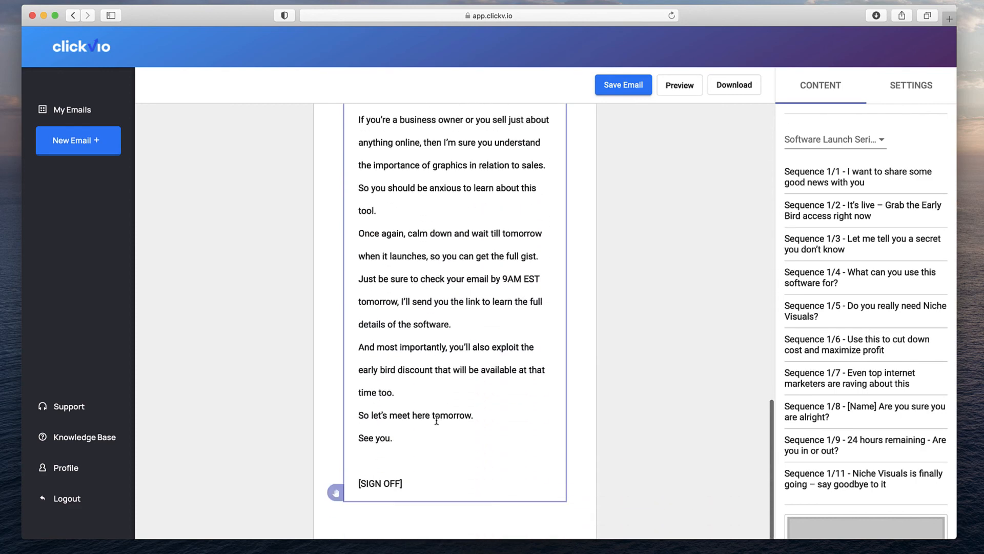
click(439, 471)
click(558, 509)
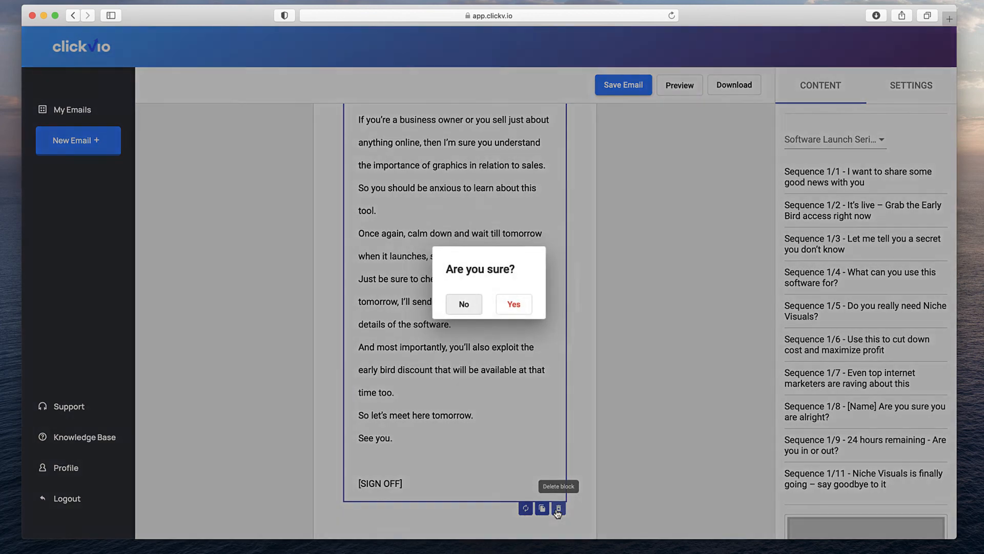
click(528, 310)
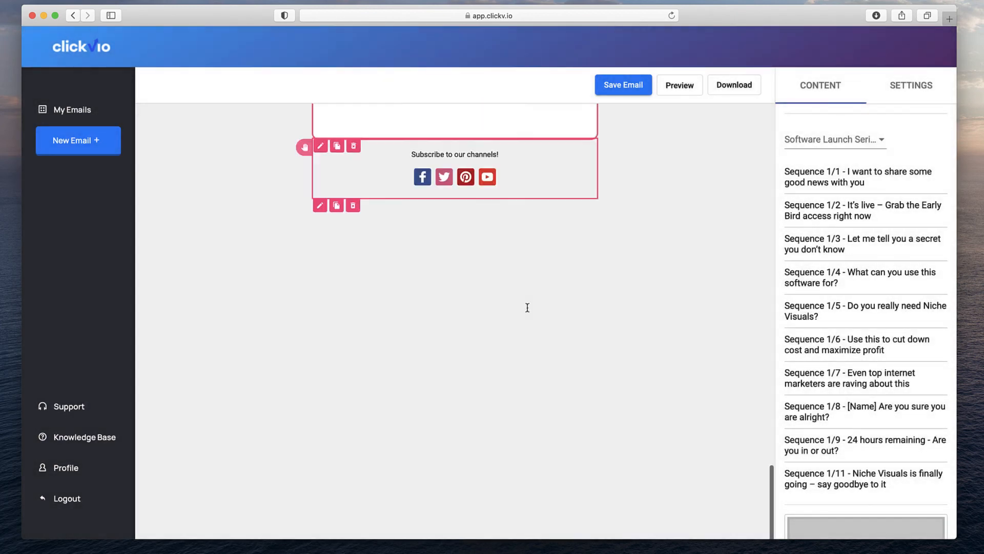
scroll(528, 309, up, 5)
Download the email as HTML Output, allowing the browser download from app.clickv.io.
scroll(527, 308, up, 3)
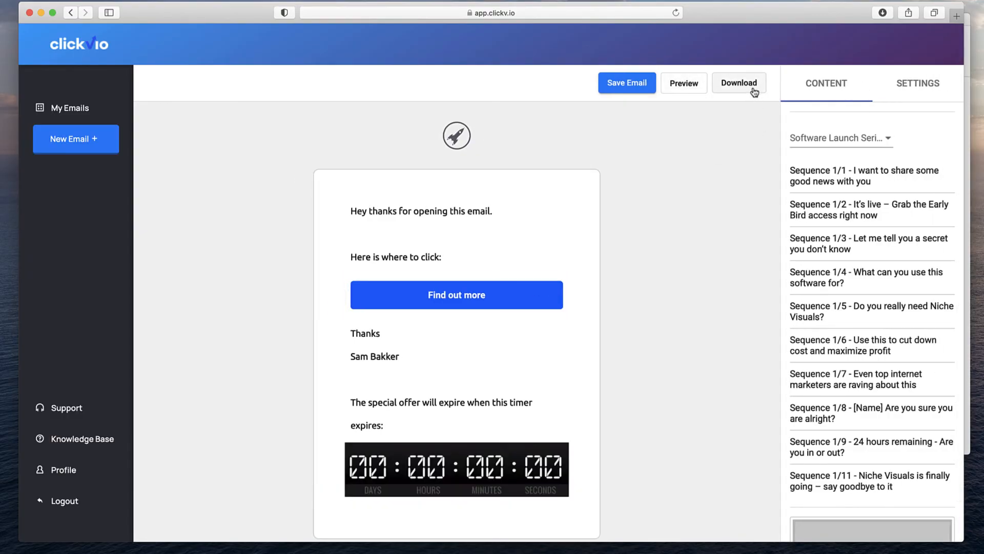
click(753, 90)
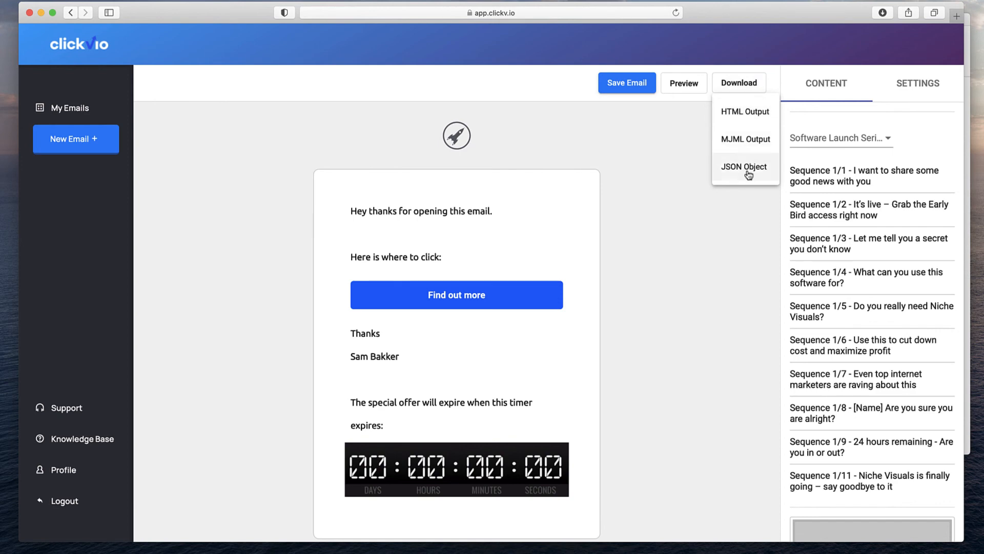
click(748, 113)
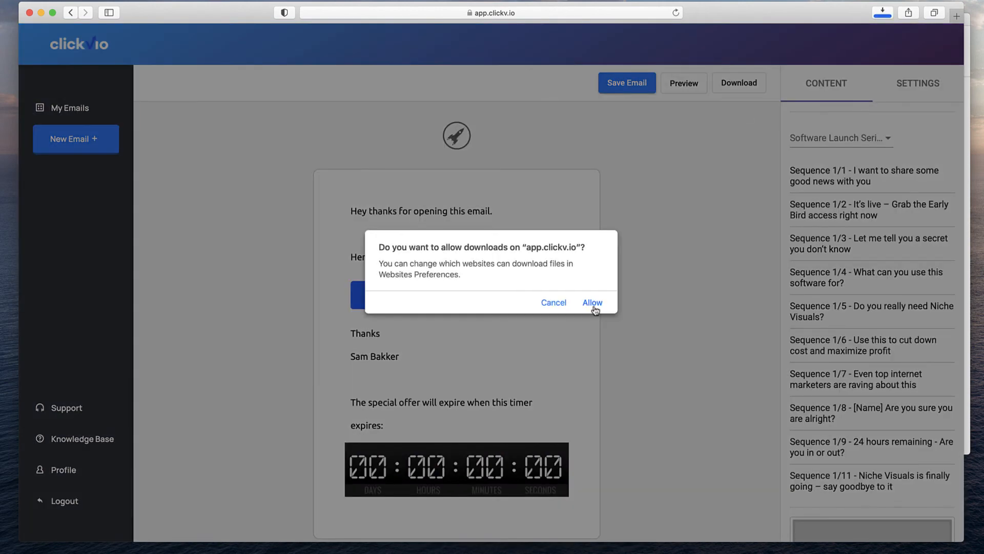
click(593, 303)
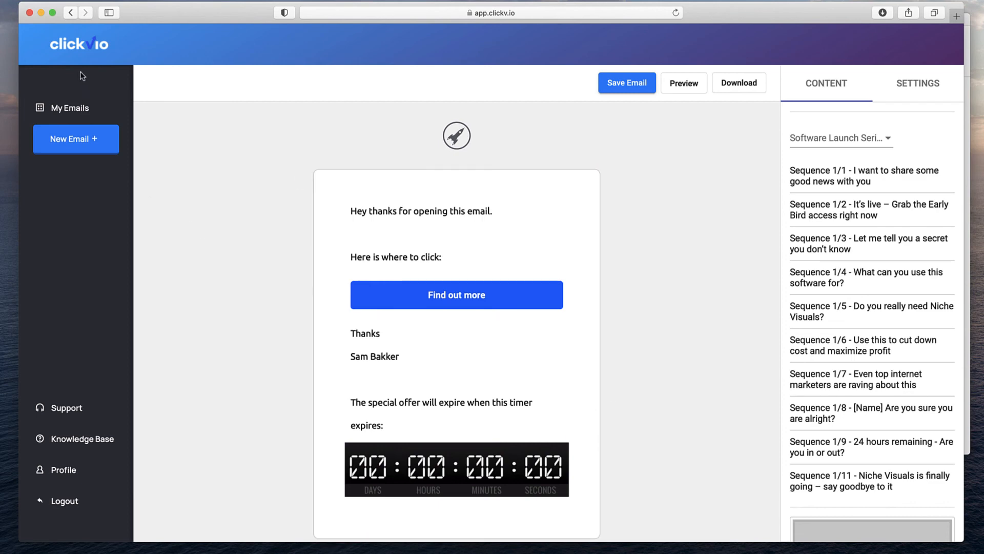
Go to the My Emails list of saved emails from the left sidebar.
click(66, 108)
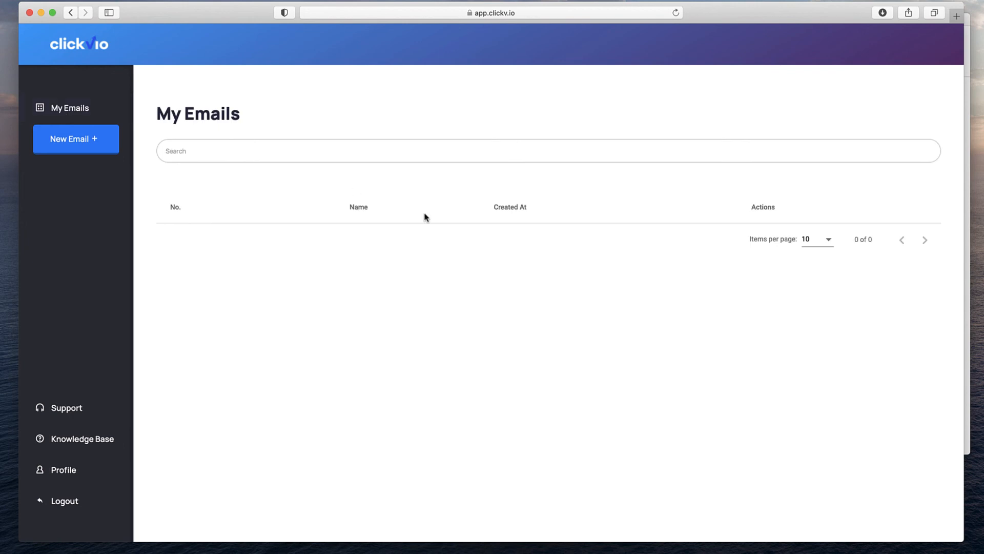